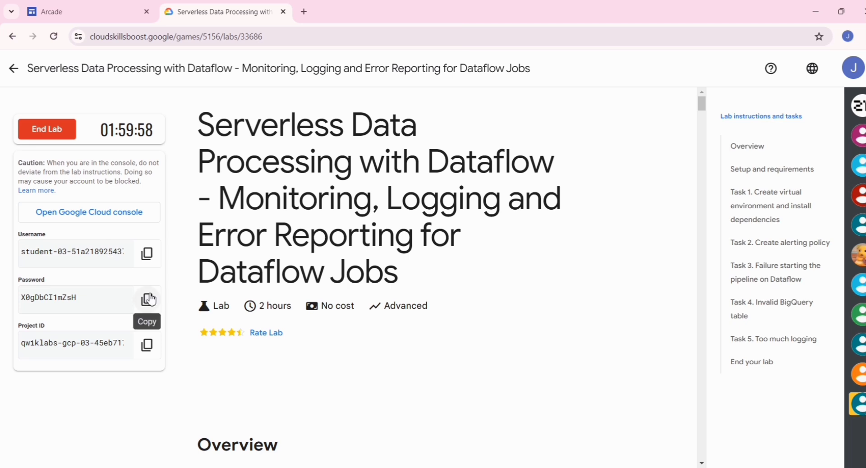
# Copy the lab password and open the Google Cloud console link in an incognito window
pyautogui.click(148, 300)
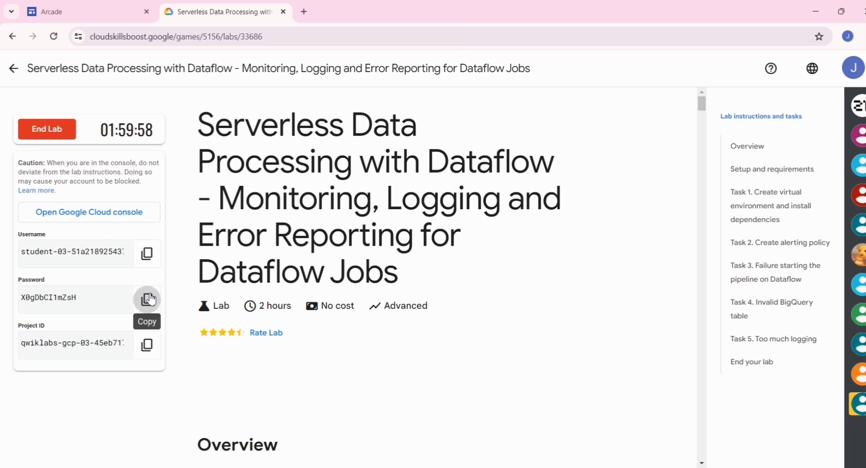
pyautogui.rightClick(80, 217)
pyautogui.click(131, 259)
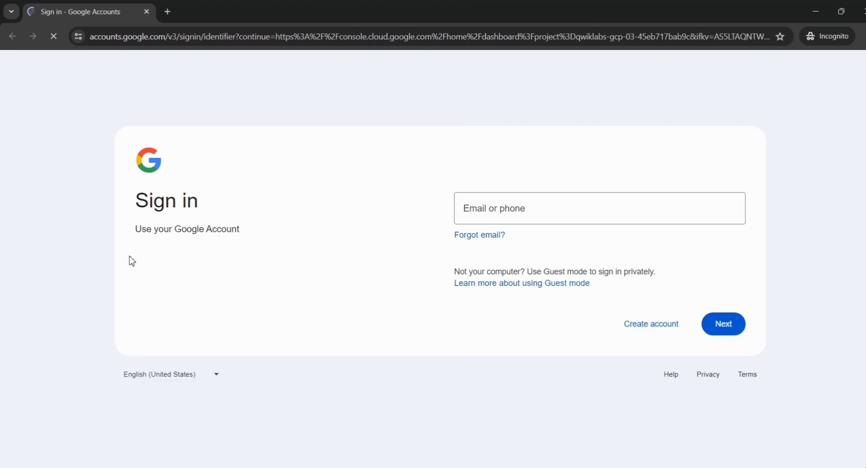
# Sign in with the lab username and account password, and accept the new account notice
pyautogui.hotkey('ctrl', 'v')
pyautogui.click(716, 329)
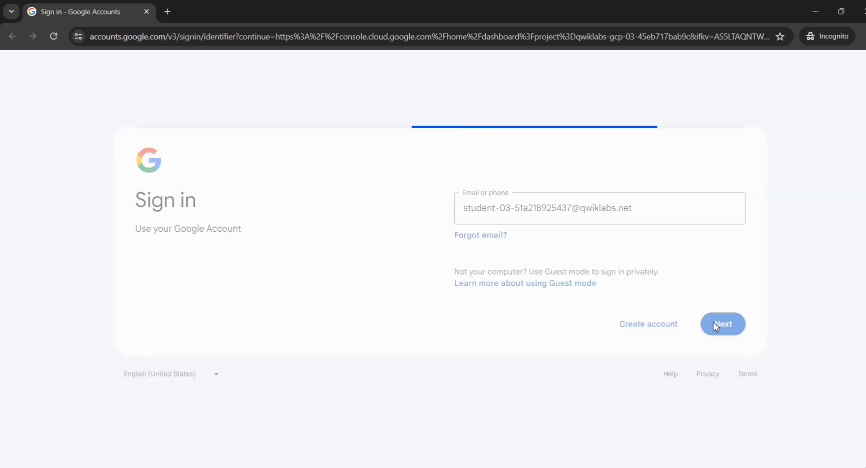
pyautogui.hotkey('ctrl', 'v')
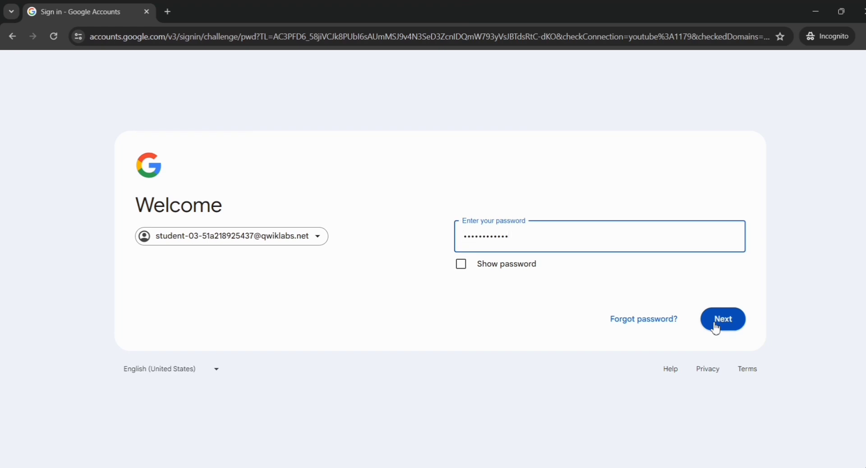
pyautogui.click(716, 329)
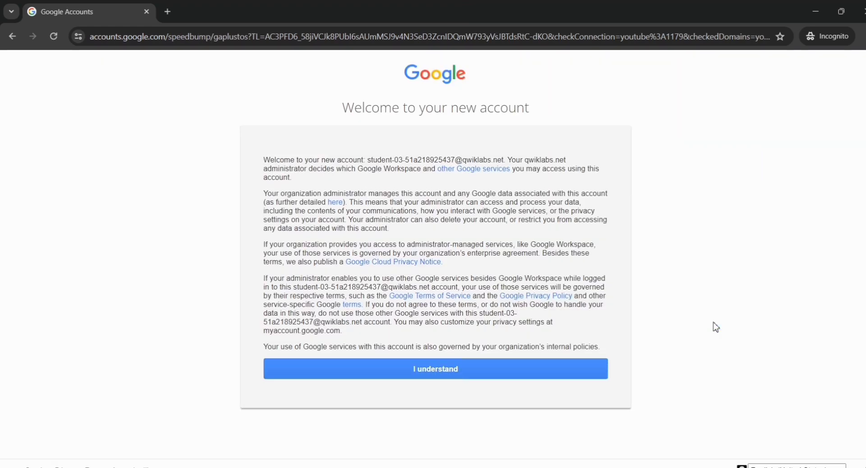
pyautogui.click(470, 376)
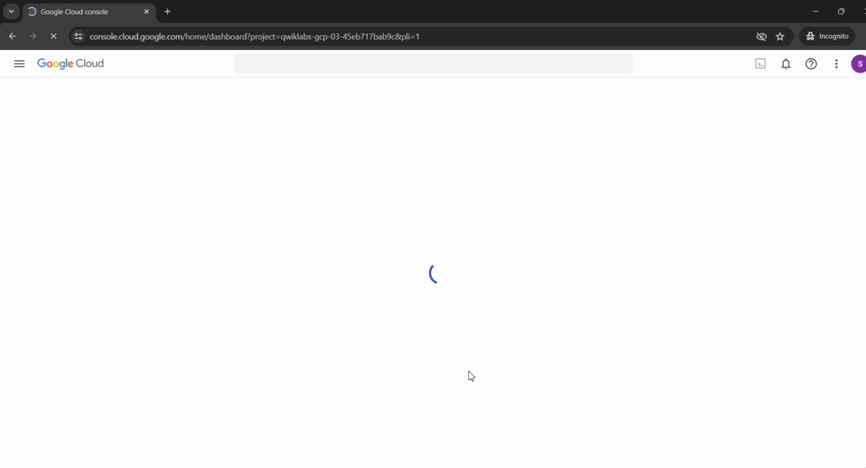
# Agree to the Google Cloud Platform Terms of Service and continue to the project dashboard
pyautogui.click(761, 64)
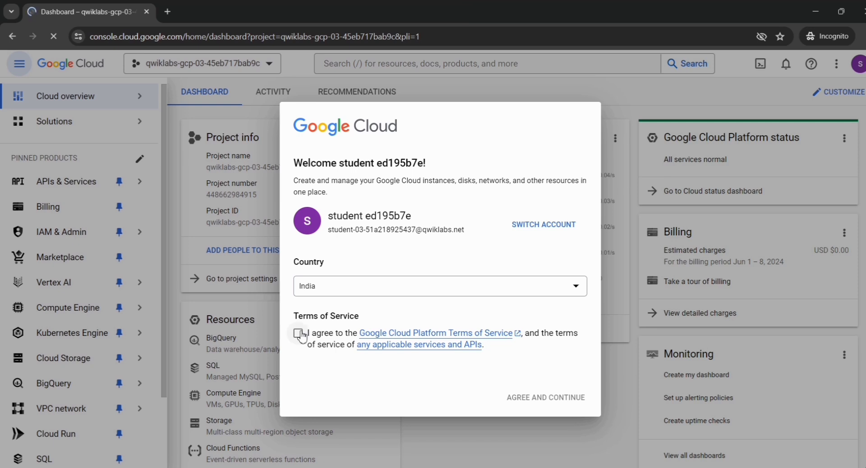
pyautogui.click(297, 333)
pyautogui.click(545, 397)
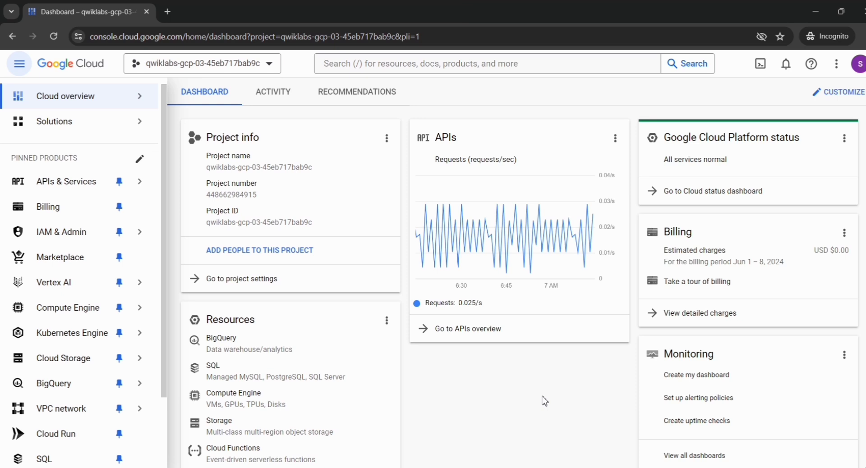
# Activate Cloud Shell, enlarge its terminal pane to nearly the full page height, and dismiss the introductory prompts
pyautogui.click(762, 73)
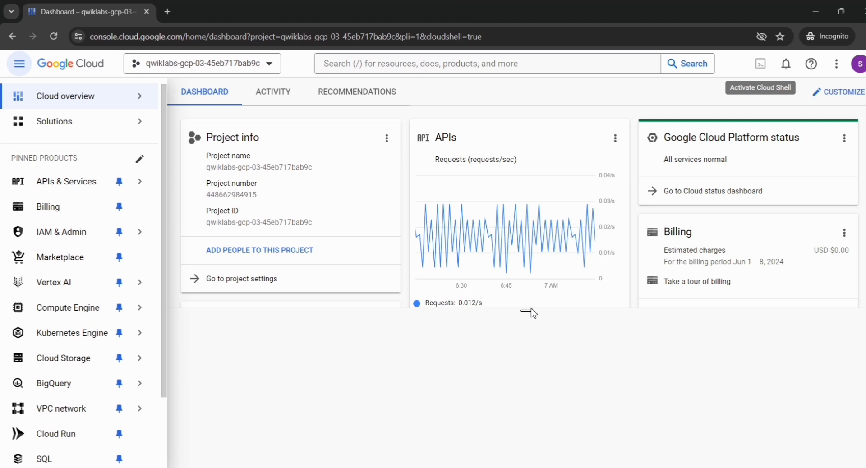
pyautogui.moveTo(529, 310); pyautogui.dragTo(512, 9)
pyautogui.click(19, 64)
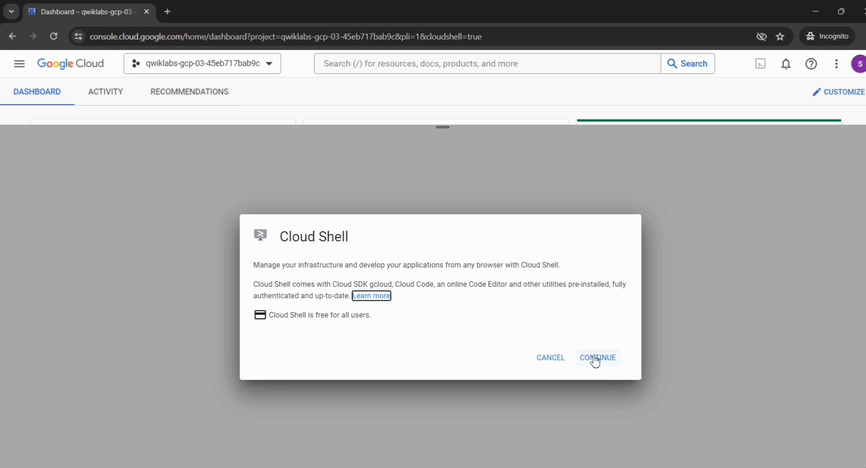
pyautogui.click(599, 359)
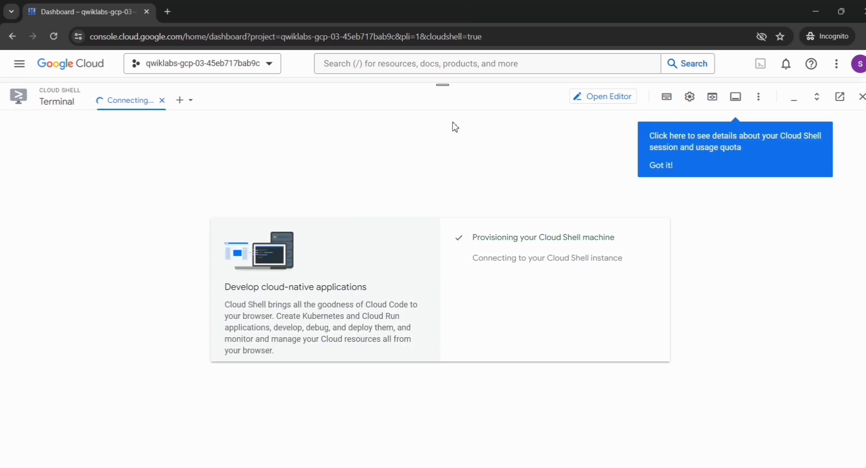
pyautogui.click(661, 166)
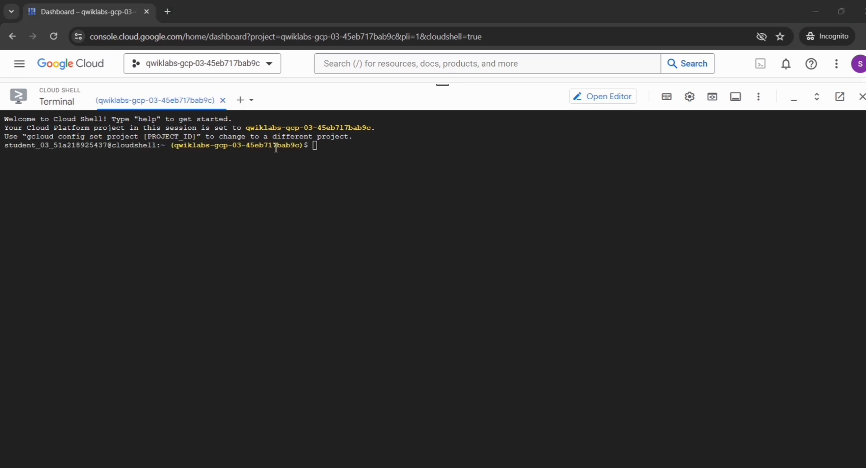
# Copy the virtual environment commands from Task 1 of the lab and run them in Cloud Shell to create and activate df-env
pyautogui.hotkey('alt', 'Tab')
pyautogui.scroll(-5, 276, 151)
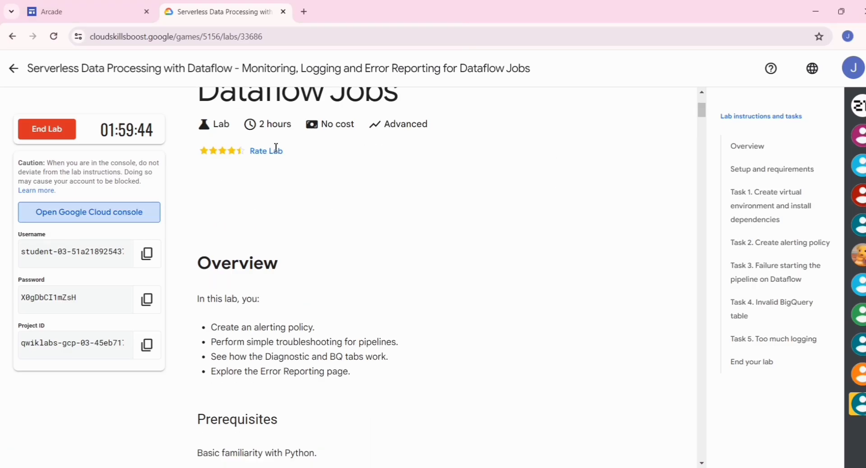
pyautogui.click(761, 194)
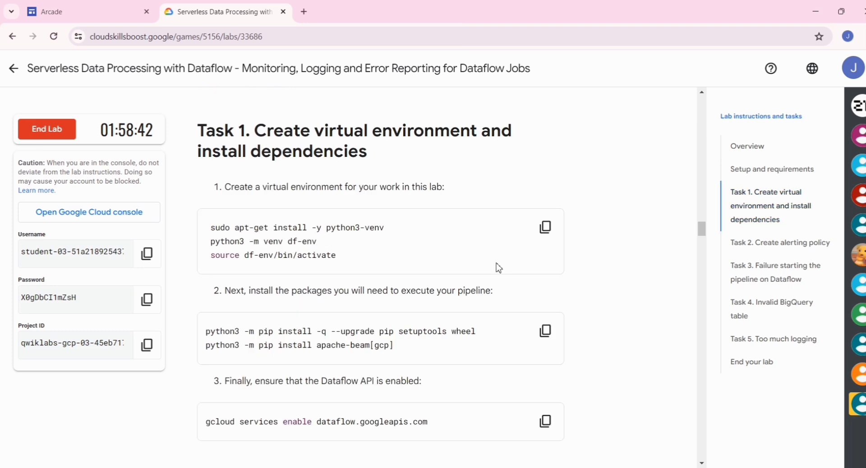
pyautogui.scroll(-1, 499, 268)
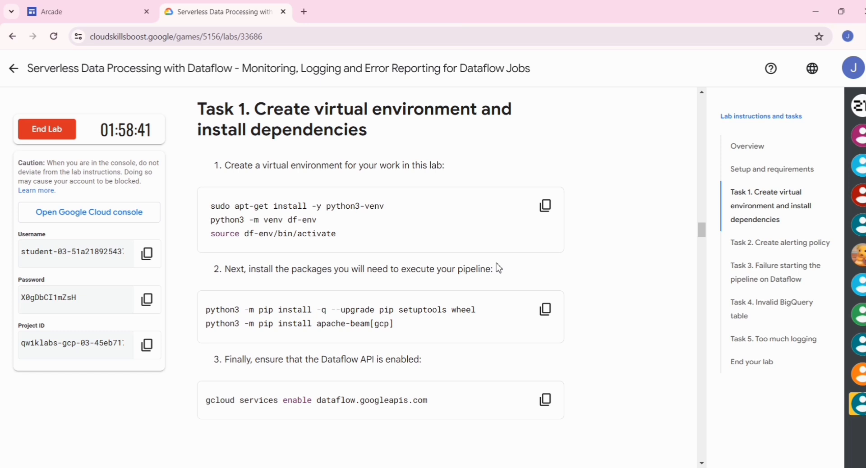
pyautogui.click(558, 214)
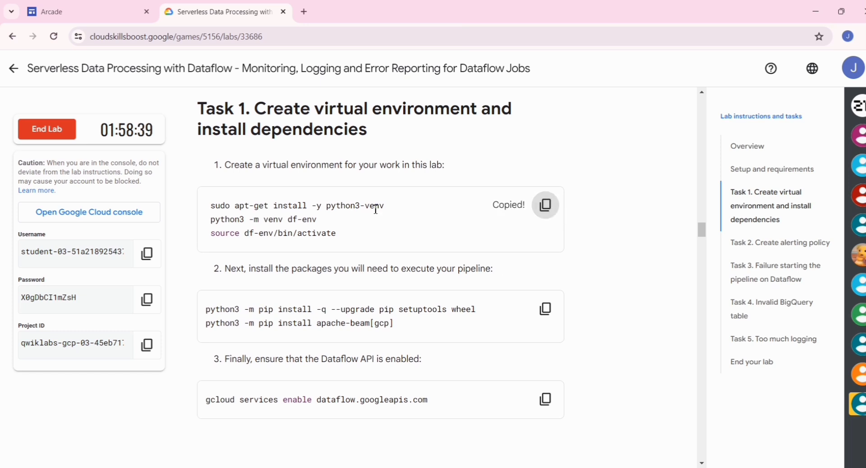
pyautogui.hotkey('alt', 'Tab')
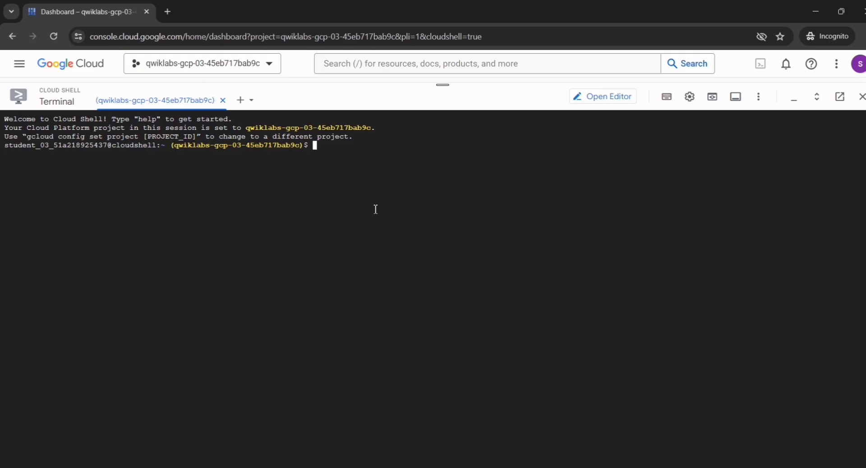
pyautogui.hotkey('ctrl', 'v')
pyautogui.press('Return')
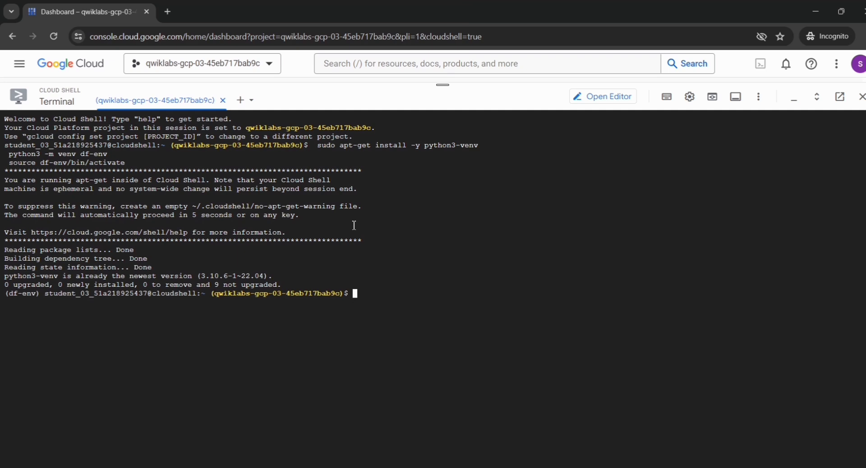
# Copy the lab's package commands and run them in Cloud Shell to upgrade pip, setuptools and wheel and install apache-beam[gcp]
pyautogui.hotkey('alt', 'Tab')
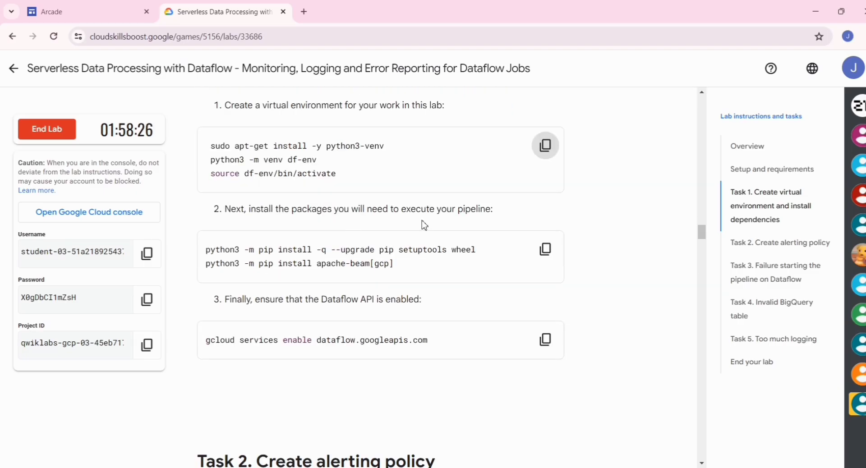
pyautogui.click(545, 249)
pyautogui.hotkey('alt', 'Tab')
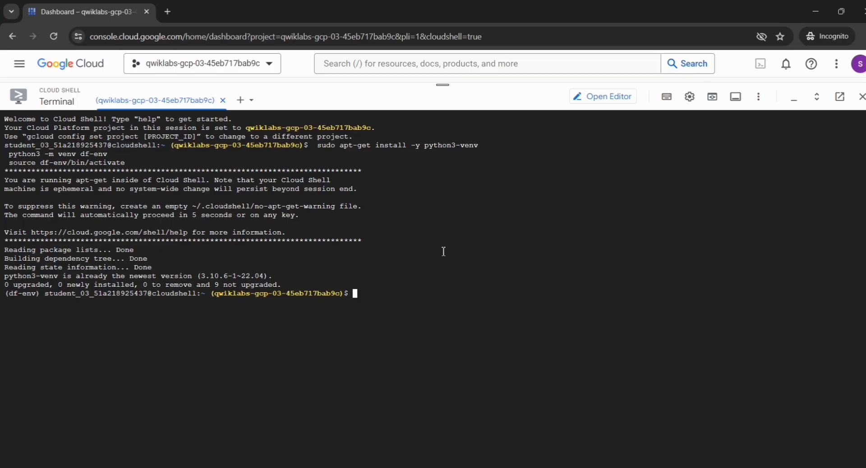
pyautogui.hotkey('ctrl', 'v')
pyautogui.press('Return')
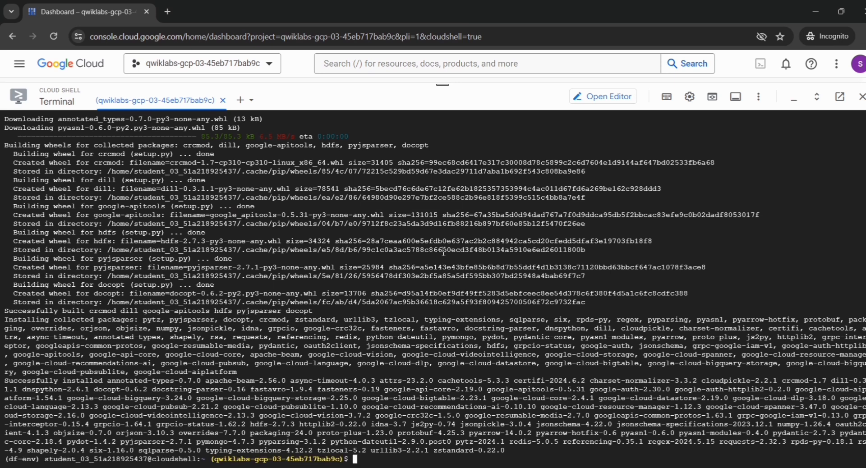
# Run the lab's command gcloud services enable dataflow.googleapis.com in Cloud Shell and authorize the use of credentials
pyautogui.hotkey('alt', 'Tab')
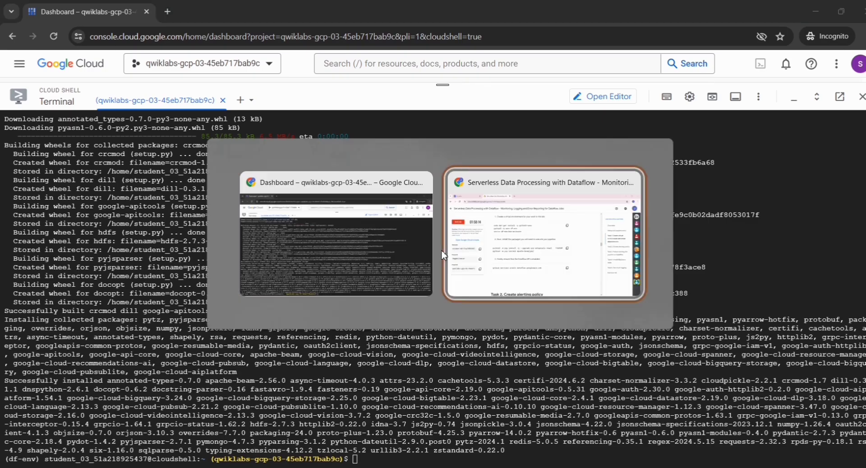
pyautogui.scroll(-1, 496, 245)
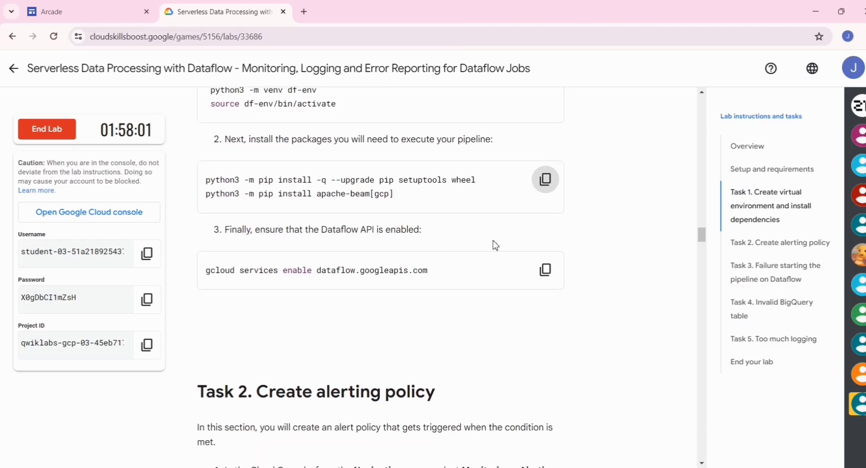
pyautogui.click(555, 272)
pyautogui.hotkey('alt', 'Tab')
pyautogui.hotkey('alt', 'Tab')
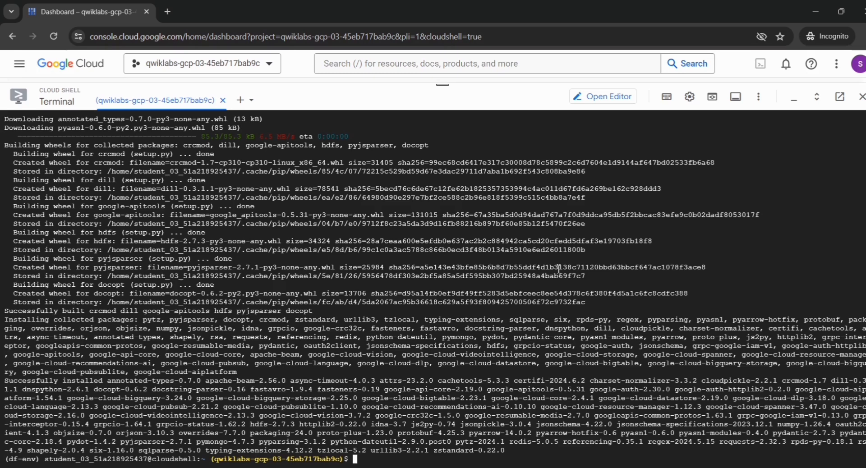
pyautogui.hotkey('ctrl', 'v')
pyautogui.press('Return')
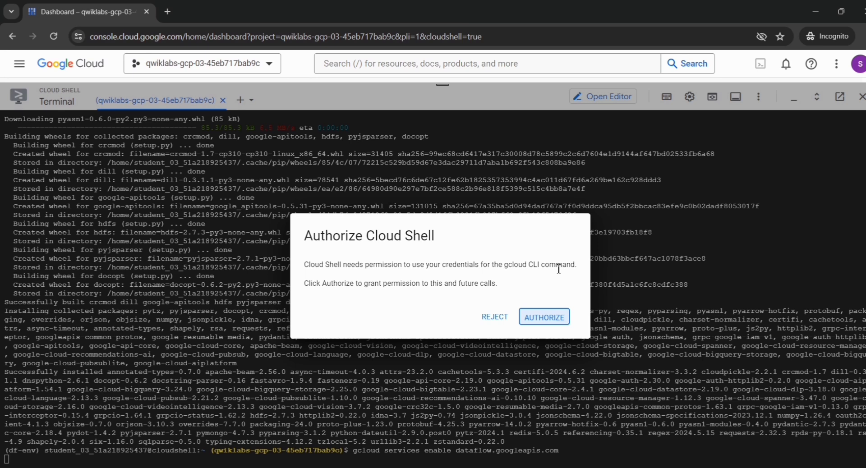
pyautogui.click(534, 318)
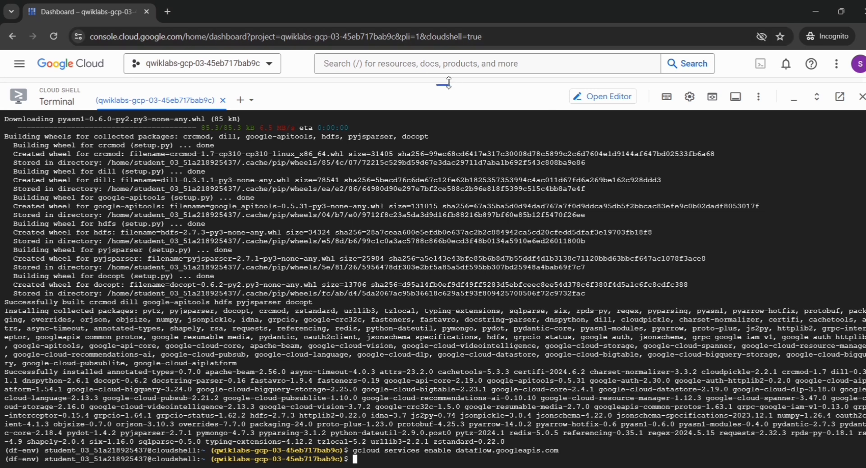
# Shrink the Cloud Shell pane, copy "Alerting" from the Task 2 instructions, and search the console for it to open Monitoring's Alerting page
pyautogui.moveTo(450, 87); pyautogui.dragTo(445, 443)
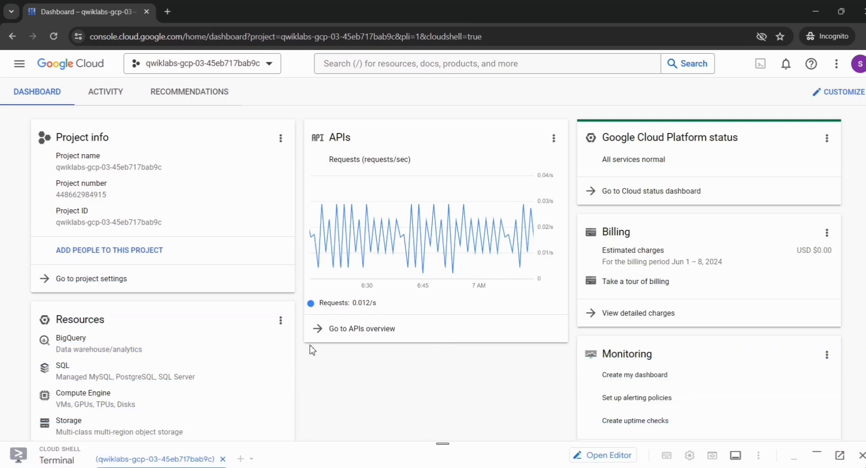
pyautogui.hotkey('alt', 'Tab')
pyautogui.scroll(-7, 312, 350)
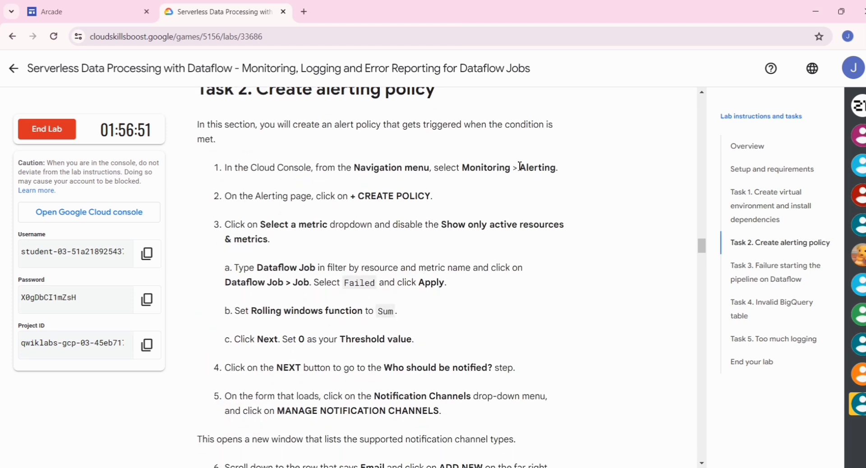
pyautogui.moveTo(519, 166); pyautogui.dragTo(542, 162)
pyautogui.moveTo(556, 168); pyautogui.dragTo(558, 169)
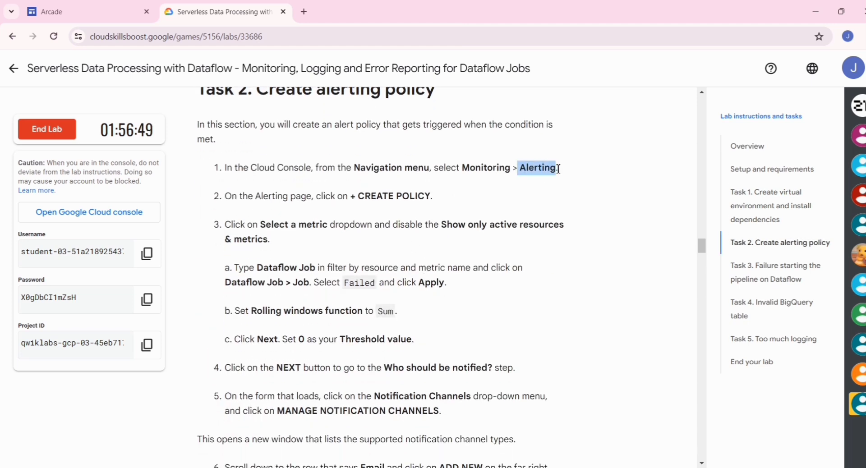
pyautogui.hotkey('alt', 'Tab')
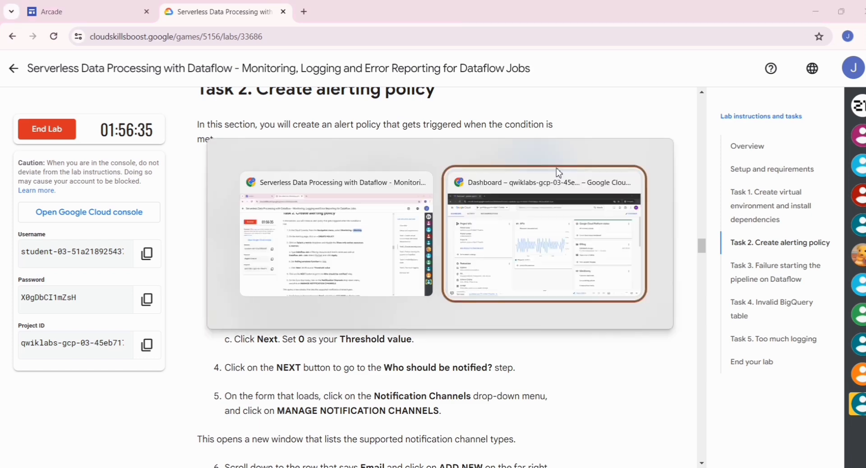
pyautogui.click(411, 64)
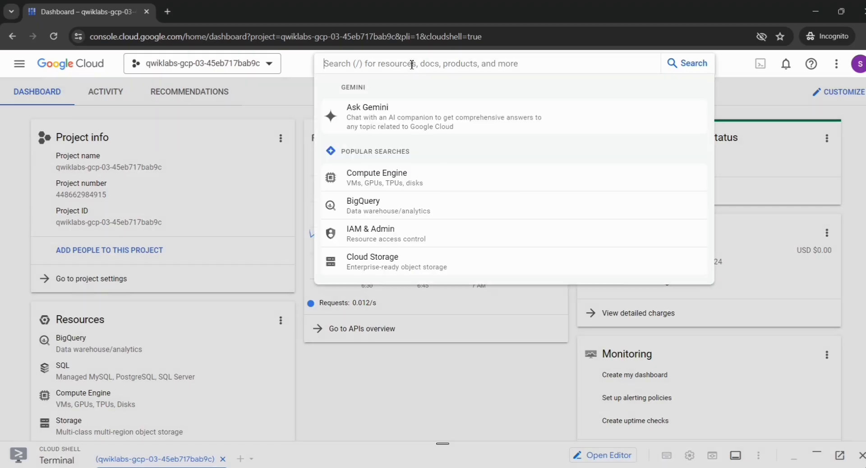
pyautogui.hotkey('ctrl', 'v')
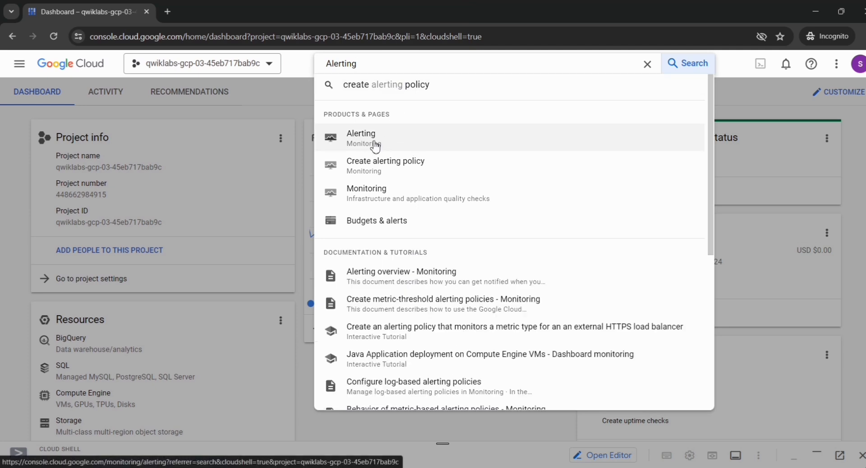
pyautogui.click(373, 145)
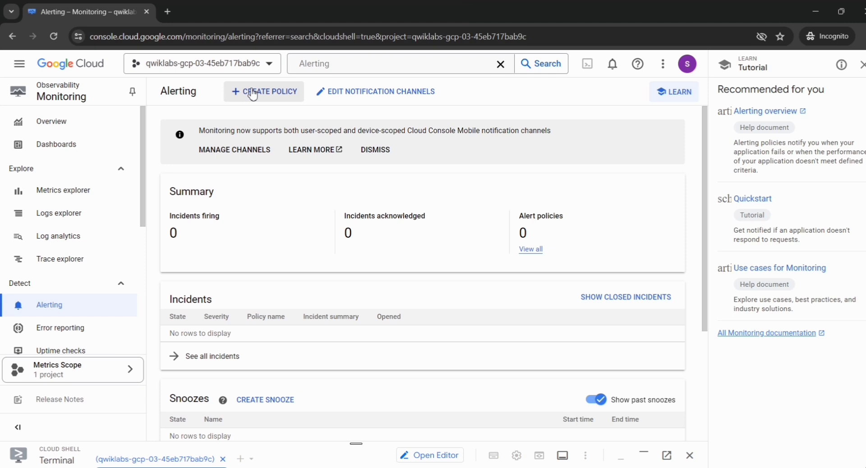
# Start a new alerting policy and turn off the Active filter in the metric selection
pyautogui.click(253, 95)
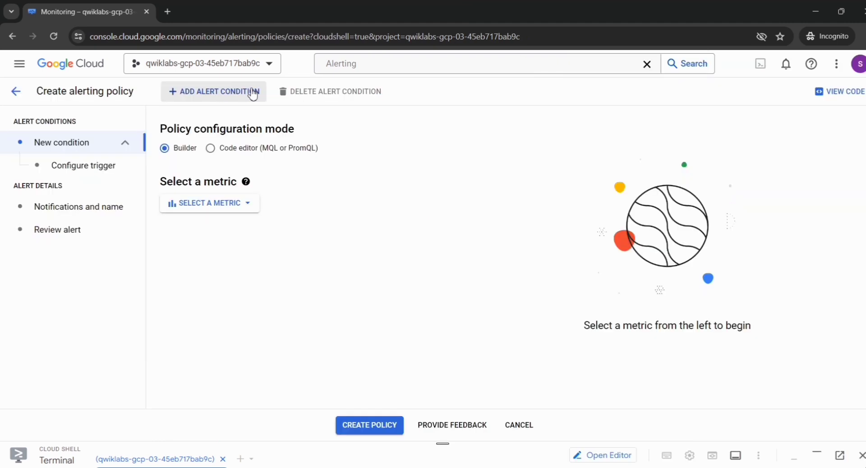
pyautogui.click(259, 209)
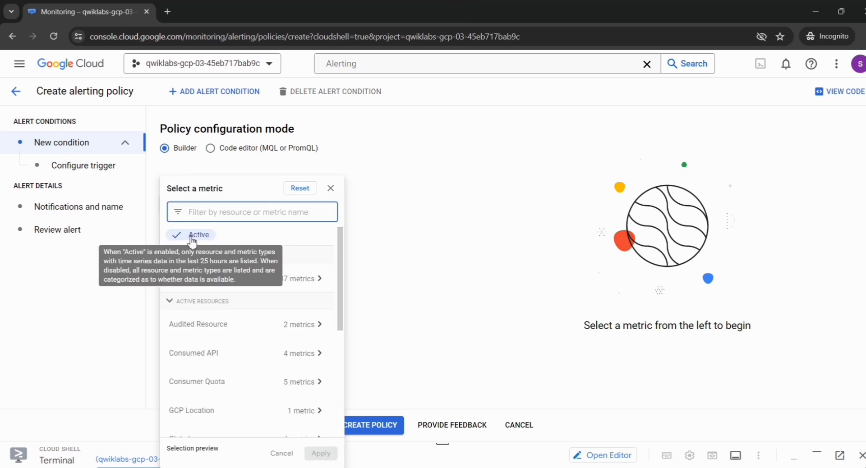
pyautogui.press('Tab')
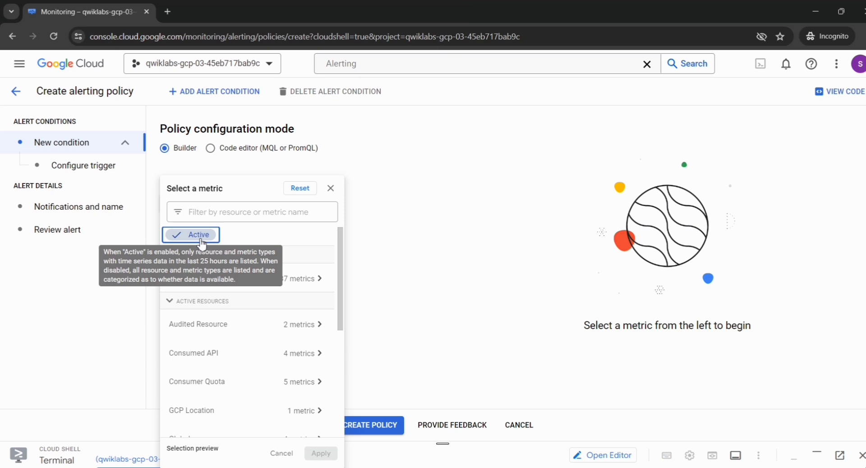
pyautogui.click(202, 244)
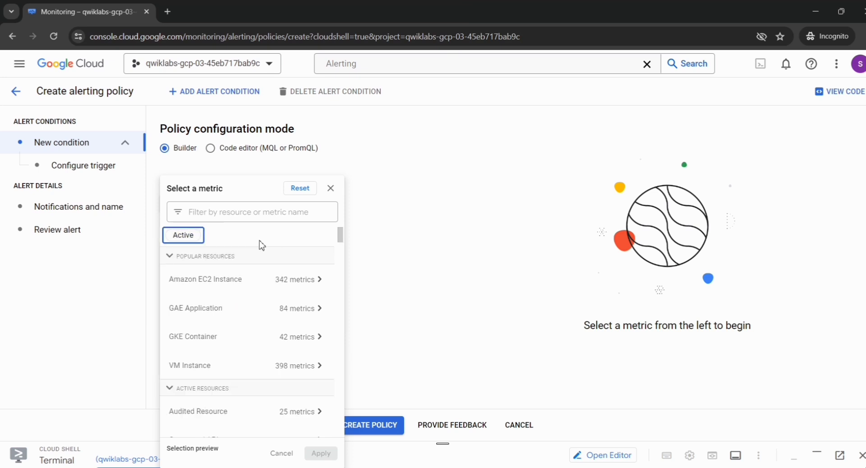
# Copy "Dataflow Job" from the Task 2 instructions and filter the policy's metric list by it
pyautogui.hotkey('alt', 'Tab')
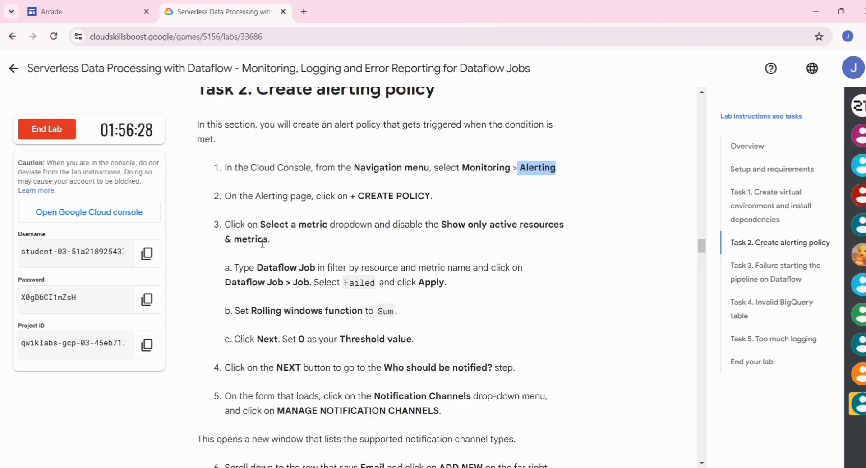
pyautogui.scroll(-1, 259, 247)
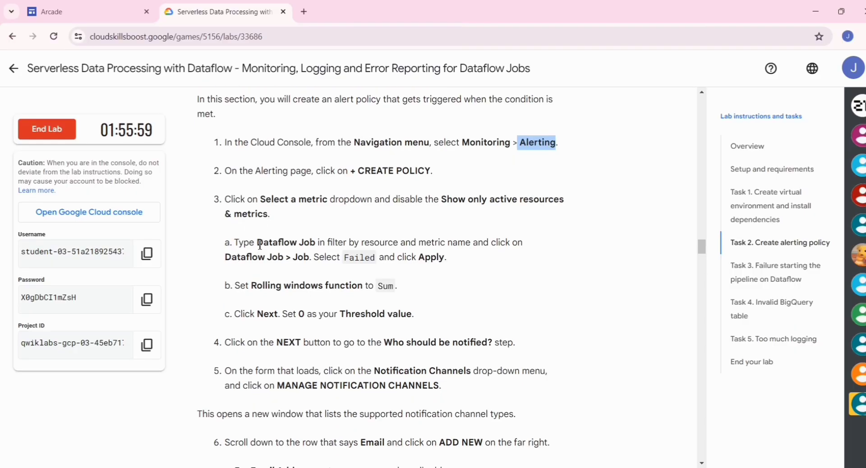
pyautogui.moveTo(257, 244); pyautogui.dragTo(317, 244)
pyautogui.hotkey('ctrl', 'c')
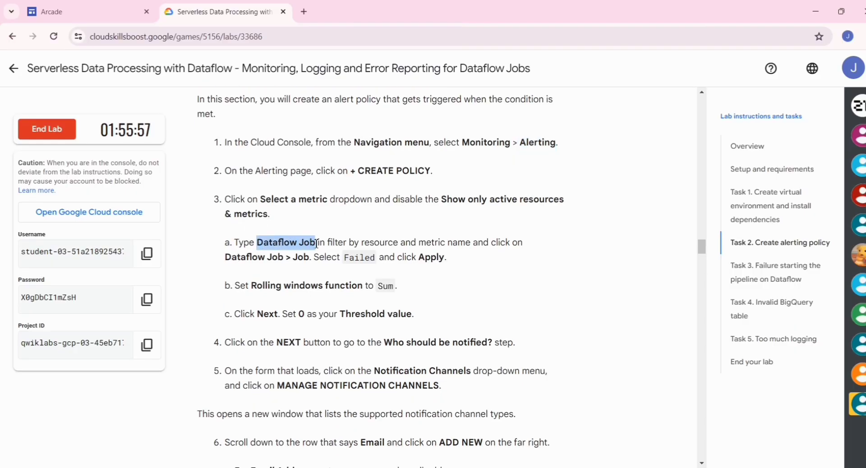
pyautogui.hotkey('alt', 'Tab')
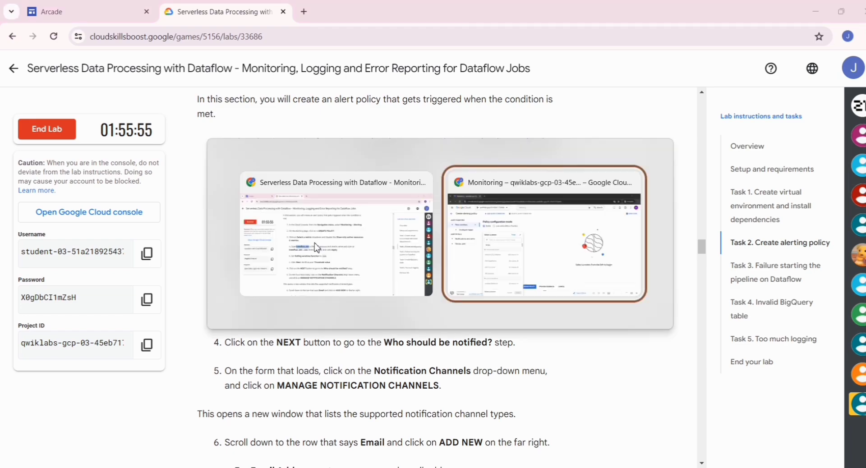
pyautogui.click(235, 215)
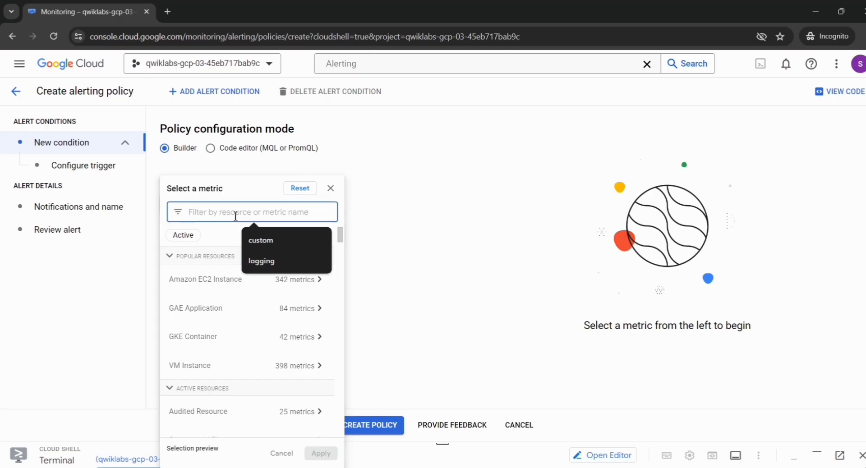
pyautogui.hotkey('ctrl', 'v')
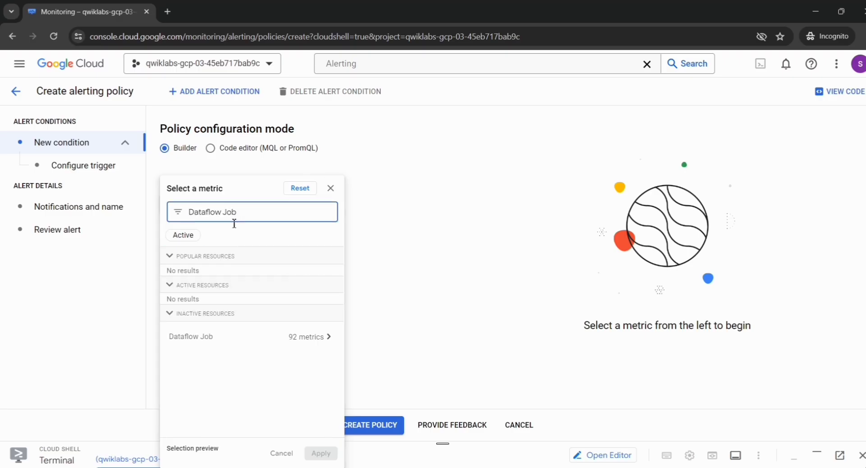
# Choose the Failed metric under Dataflow Job > Job and apply it to the alert condition
pyautogui.click(328, 344)
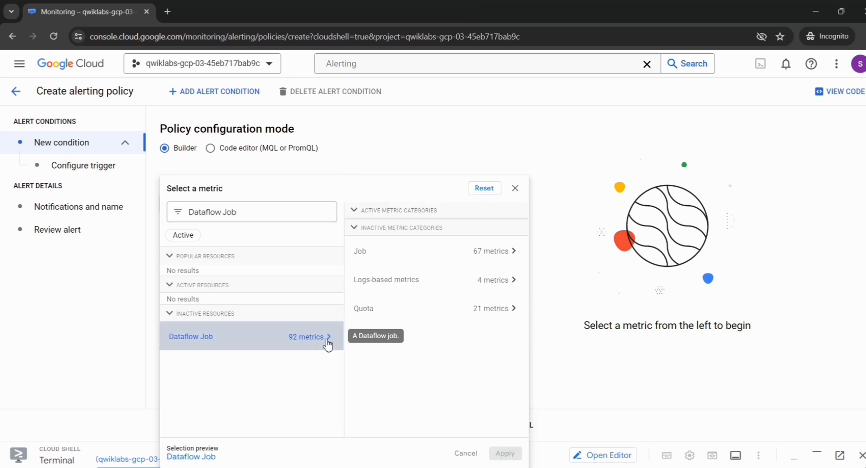
pyautogui.click(517, 260)
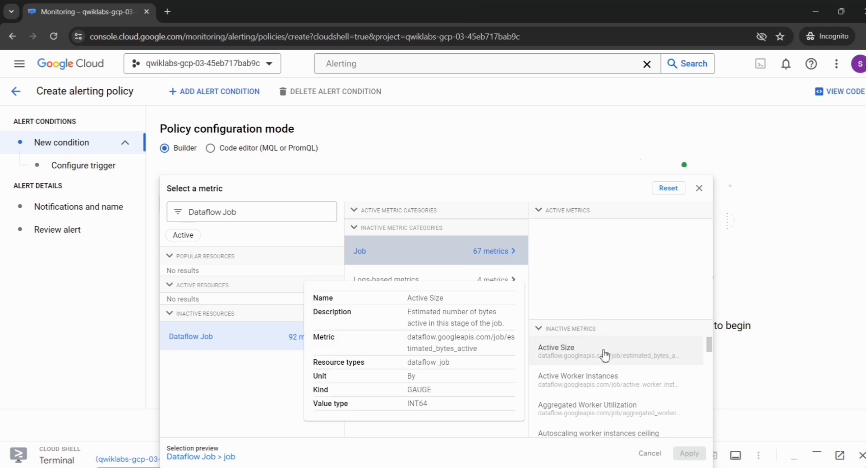
pyautogui.scroll(-1, 606, 394)
pyautogui.scroll(-10, 607, 394)
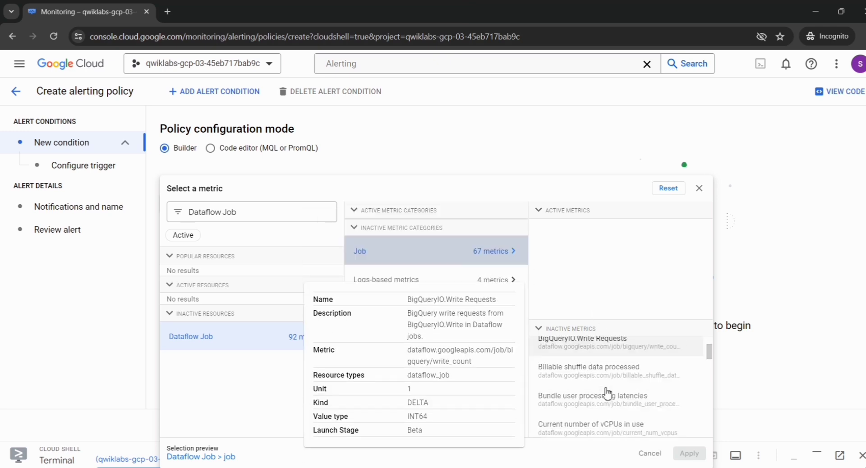
pyautogui.scroll(-10, 607, 393)
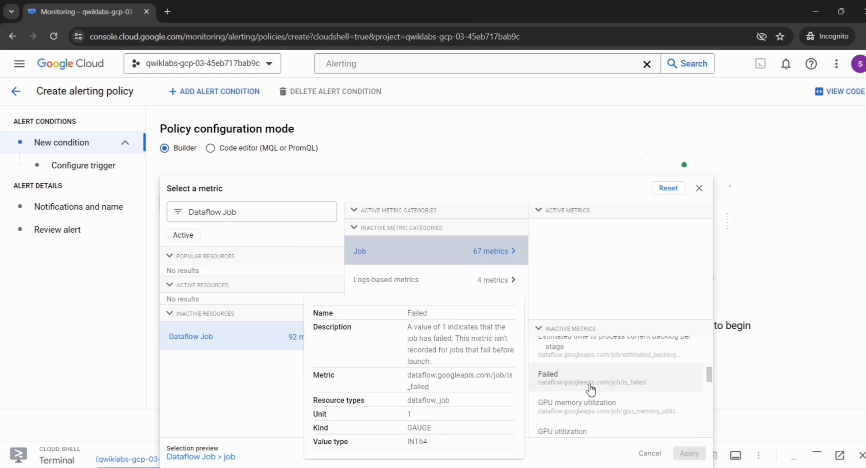
pyautogui.click(591, 388)
pyautogui.click(681, 454)
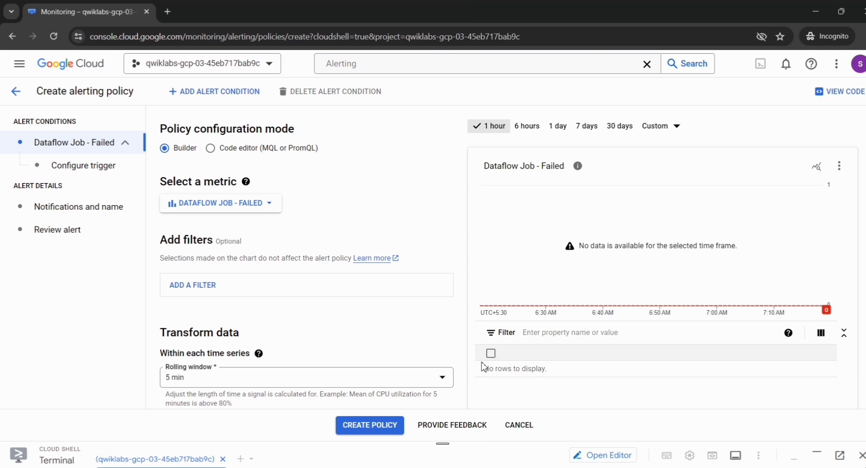
# Set the condition's rolling window function to sum and continue to the alert trigger configuration
pyautogui.scroll(-3, 276, 312)
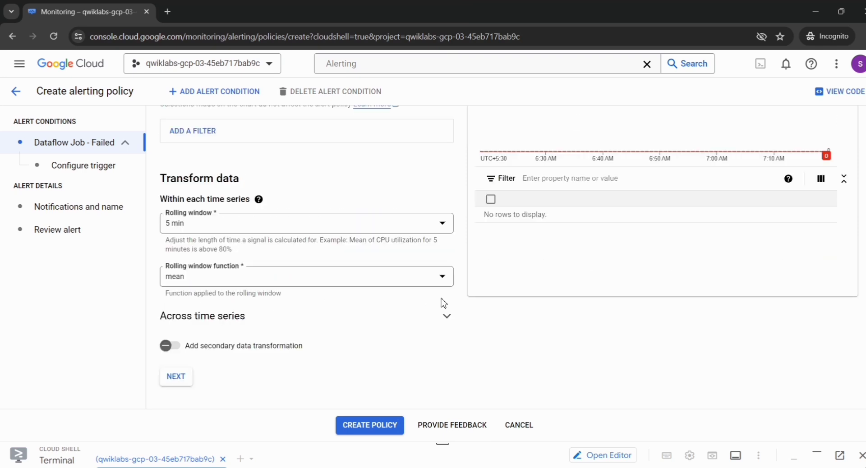
pyautogui.click(447, 278)
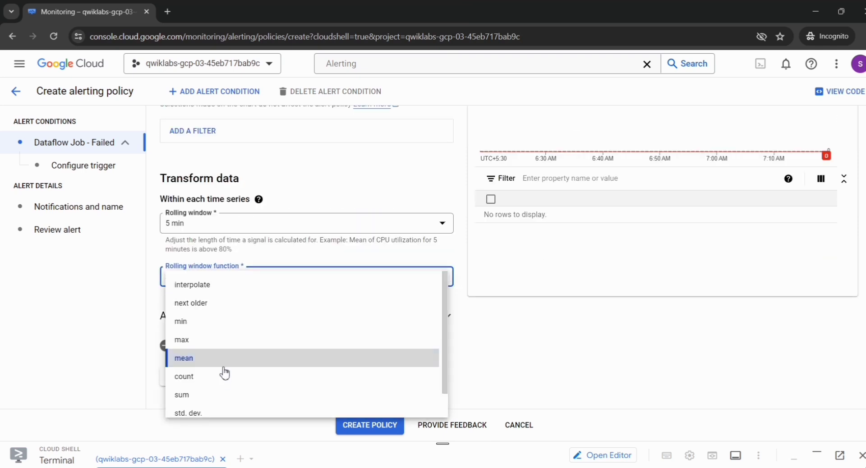
pyautogui.click(219, 396)
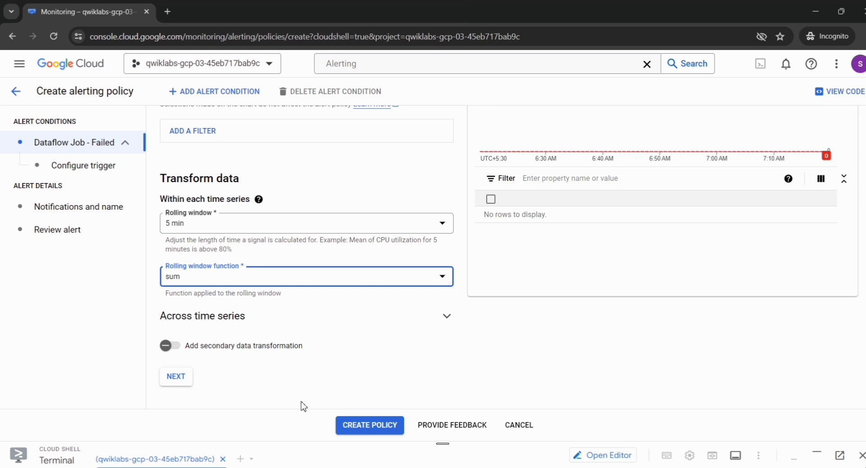
pyautogui.click(175, 379)
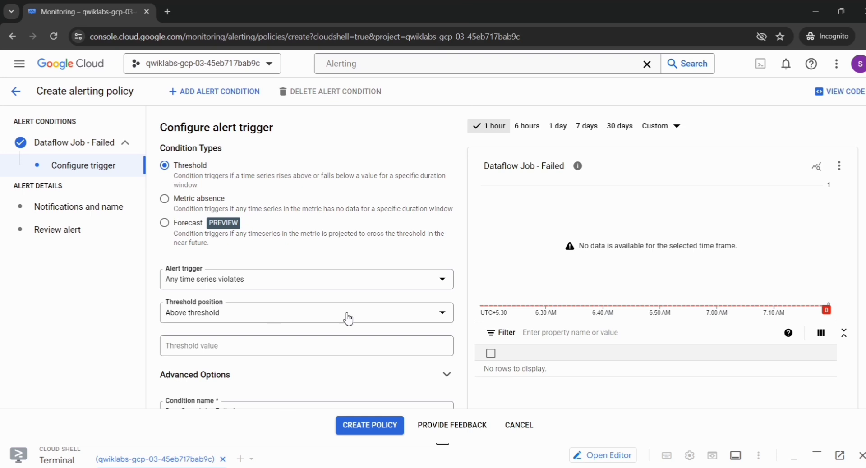
# Set the trigger's threshold value to 0 as the lab instructs and continue to the notification settings
pyautogui.scroll(-2, 384, 317)
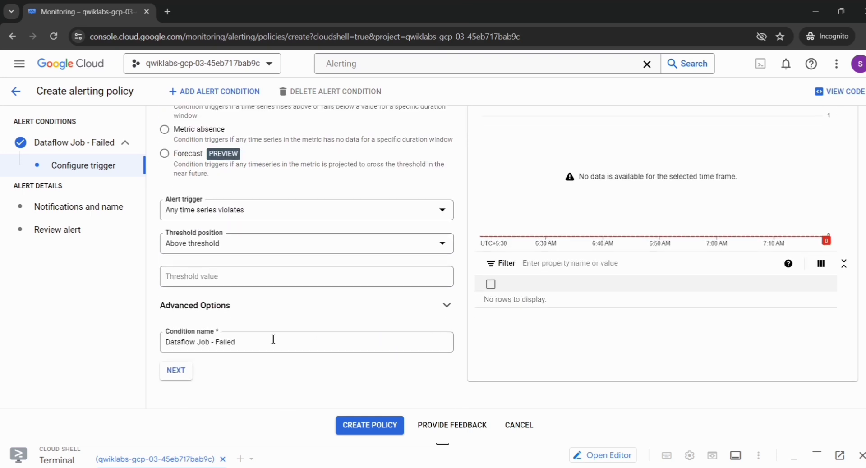
pyautogui.click(244, 277)
pyautogui.click(172, 375)
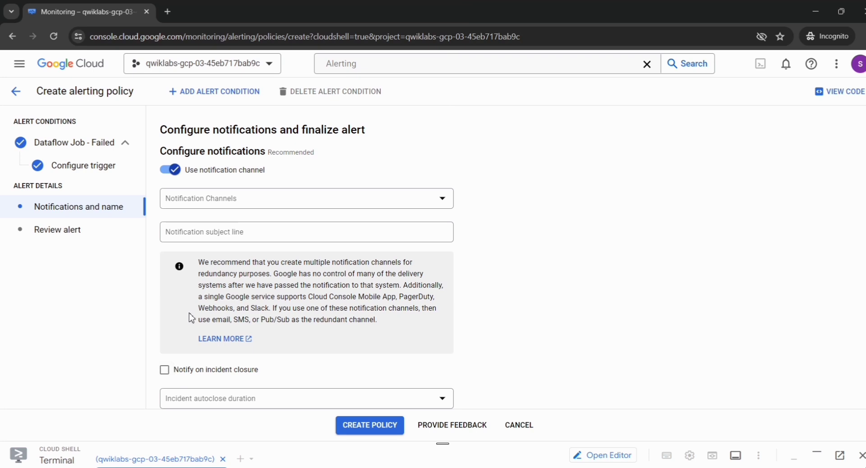
# Open the management of notification channels from the policy's notification settings and find the Email section
pyautogui.scroll(-2, 191, 318)
pyautogui.scroll(2, 192, 314)
pyautogui.click(443, 202)
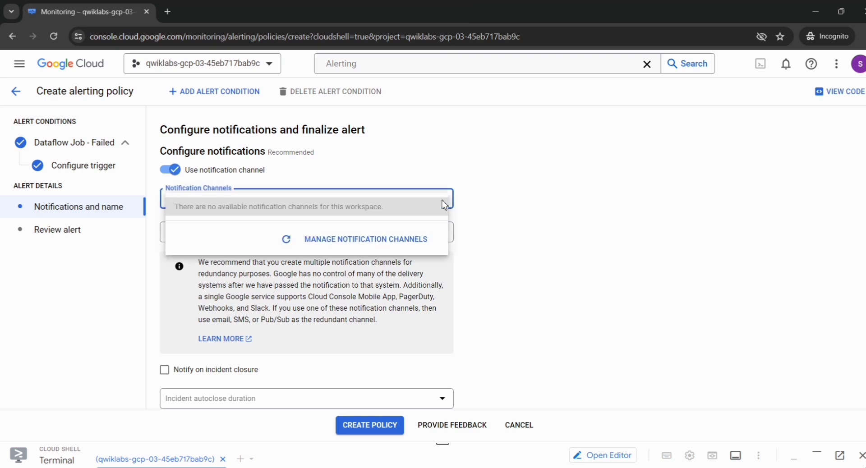
pyautogui.click(358, 239)
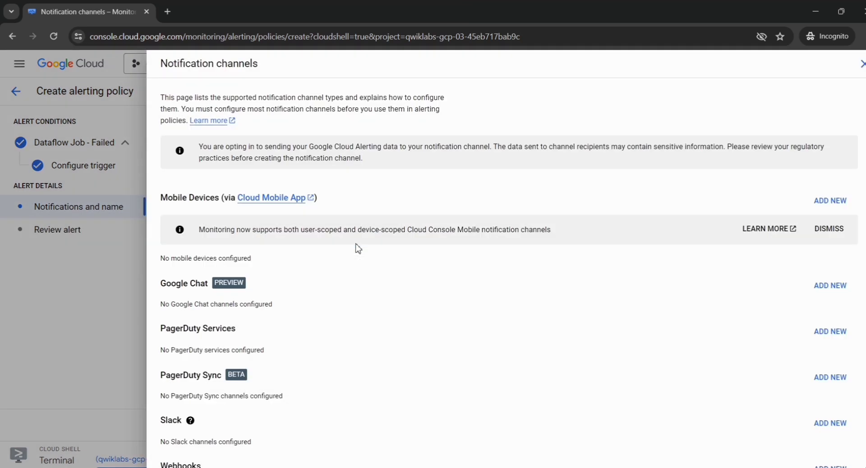
pyautogui.scroll(-4, 289, 276)
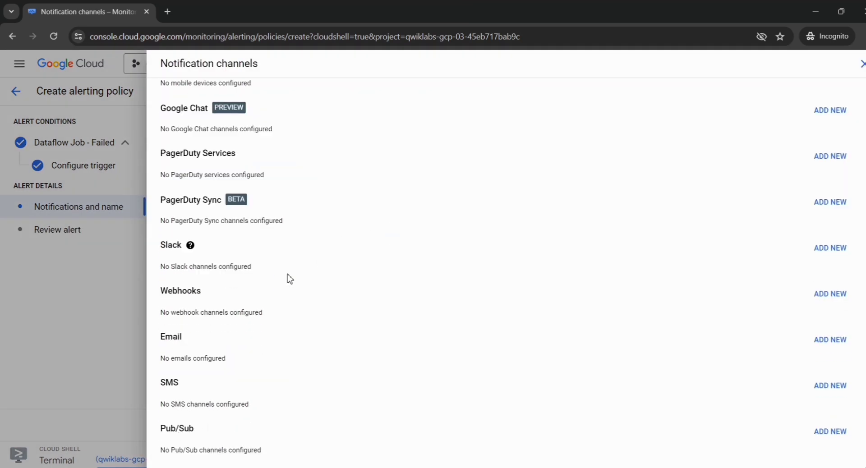
# Start a new email notification channel and enter the recipient's email address
pyautogui.click(825, 345)
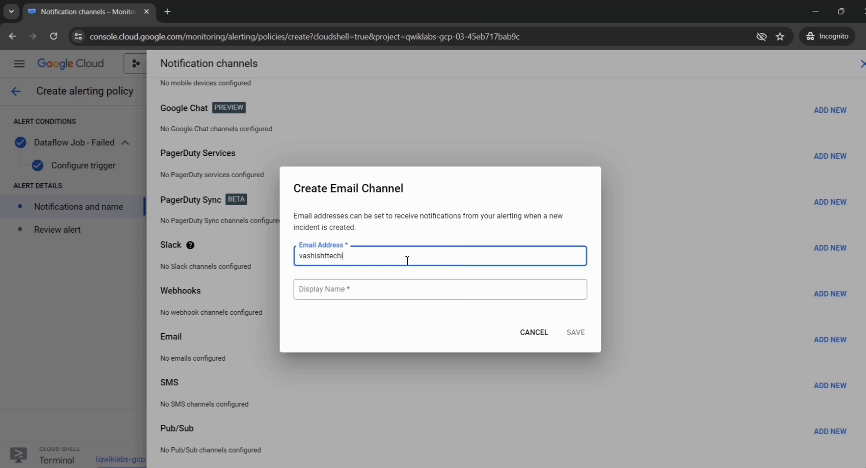
pyautogui.write('@gmaul.com')
pyautogui.click(344, 257)
pyautogui.write('e')
# Review the remaining Task 2 instructions in the lab and copy the display name "Qwiklabs Student"
pyautogui.hotkey('alt', 'Tab')
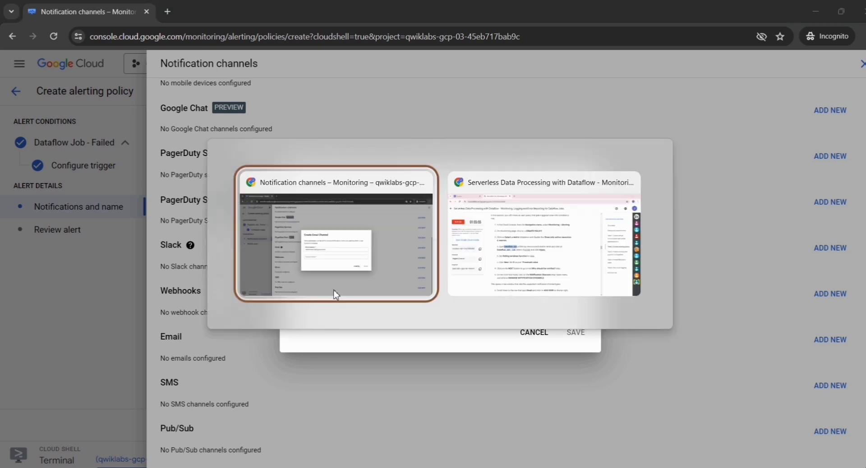
pyautogui.hotkey('alt', 'Tab')
pyautogui.scroll(-4, 528, 276)
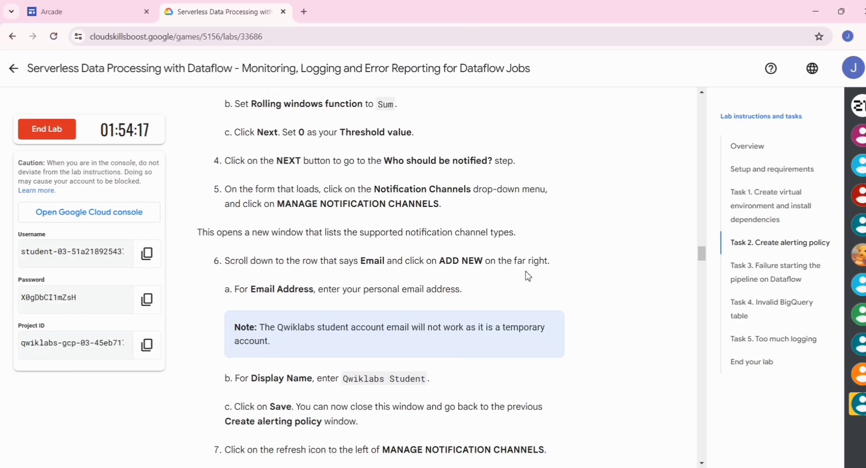
pyautogui.scroll(-3, 529, 276)
pyautogui.scroll(3, 528, 276)
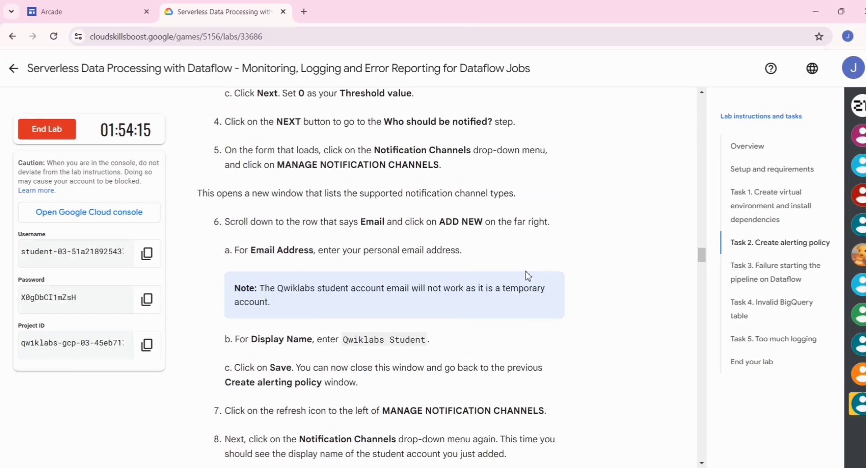
pyautogui.scroll(1, 527, 276)
pyautogui.scroll(-6, 527, 275)
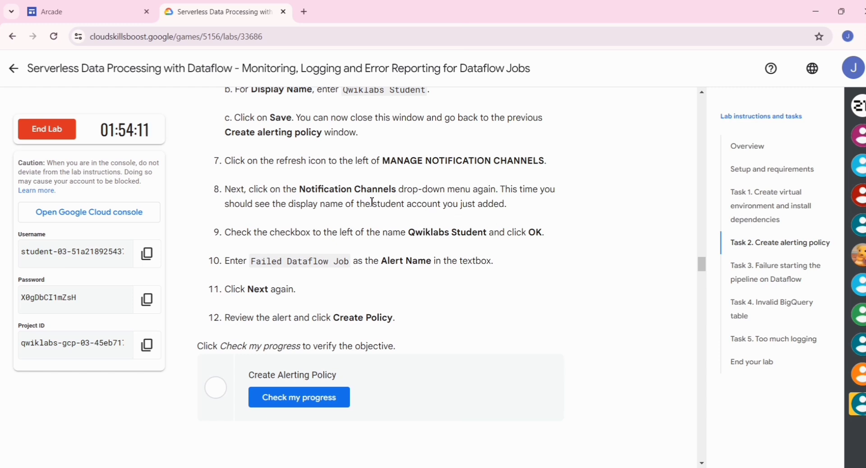
pyautogui.rightClick(354, 316)
pyautogui.click(591, 379)
pyautogui.scroll(3, 533, 257)
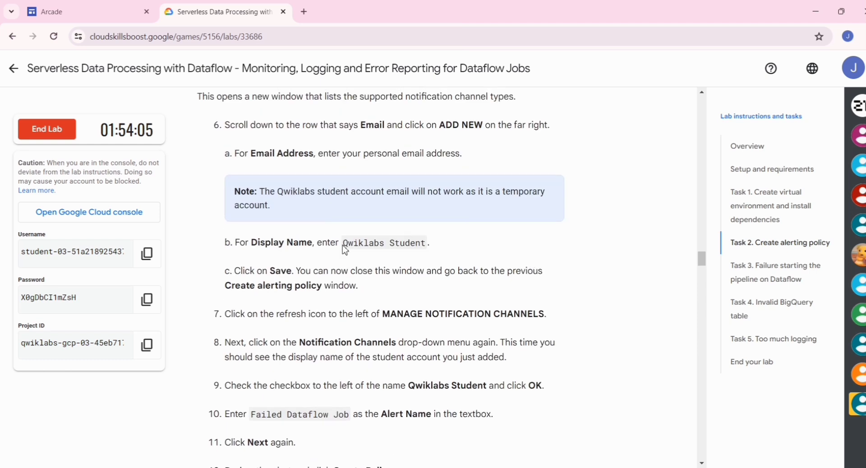
pyautogui.moveTo(343, 247); pyautogui.dragTo(426, 245)
pyautogui.hotkey('ctrl', 'c')
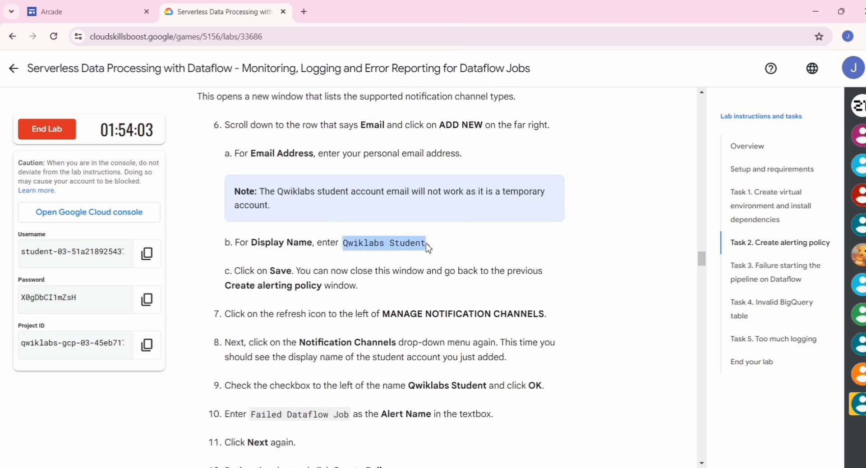
# Set the email channel's display name to Qwiklabs Student, save it, and return to the alerting policy form
pyautogui.hotkey('alt', 'Tab')
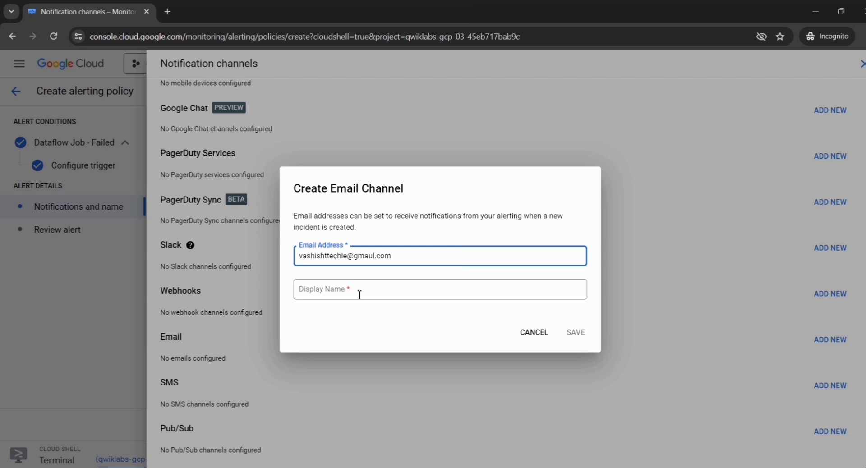
pyautogui.click(360, 298)
pyautogui.hotkey('ctrl', 'v')
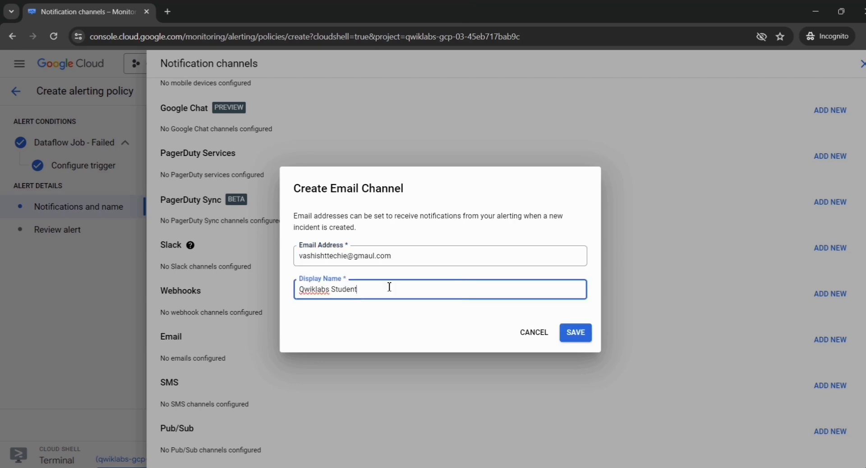
pyautogui.click(566, 338)
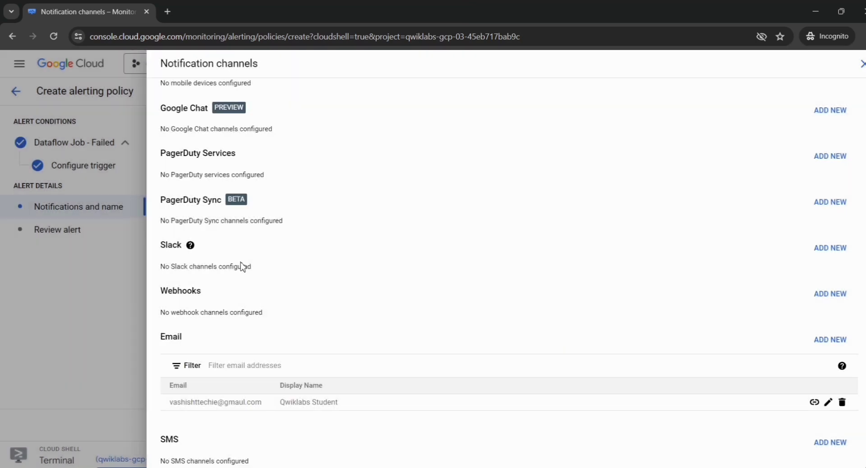
pyautogui.click(99, 282)
pyautogui.click(100, 282)
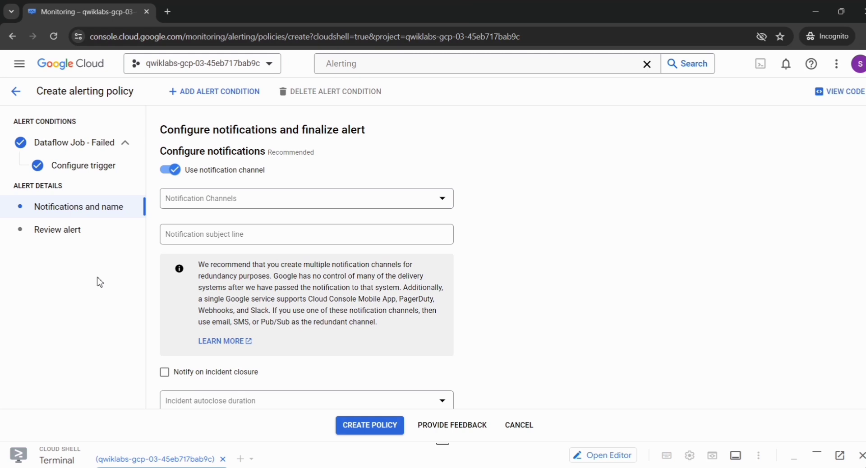
# Select the Qwiklabs Student email channel as the alerting policy's notification channel
pyautogui.click(443, 205)
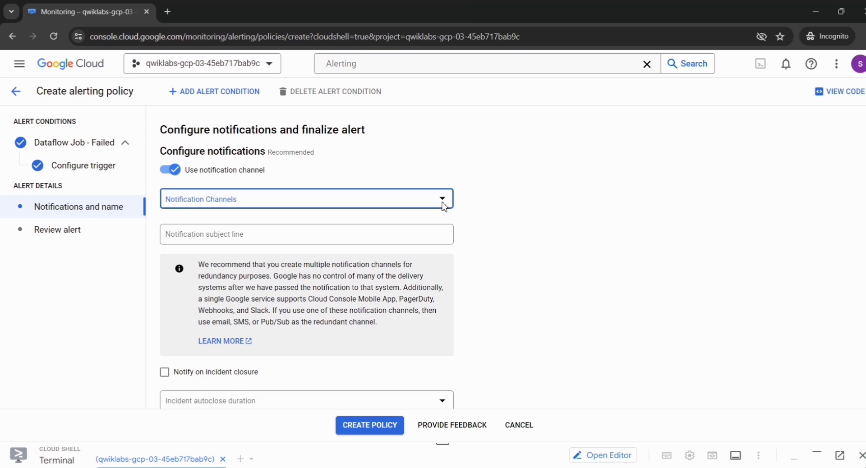
pyautogui.click(444, 207)
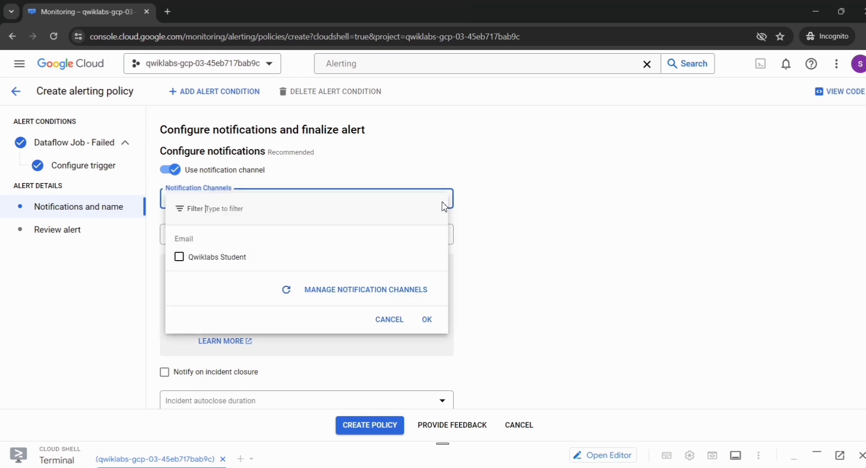
pyautogui.click(179, 257)
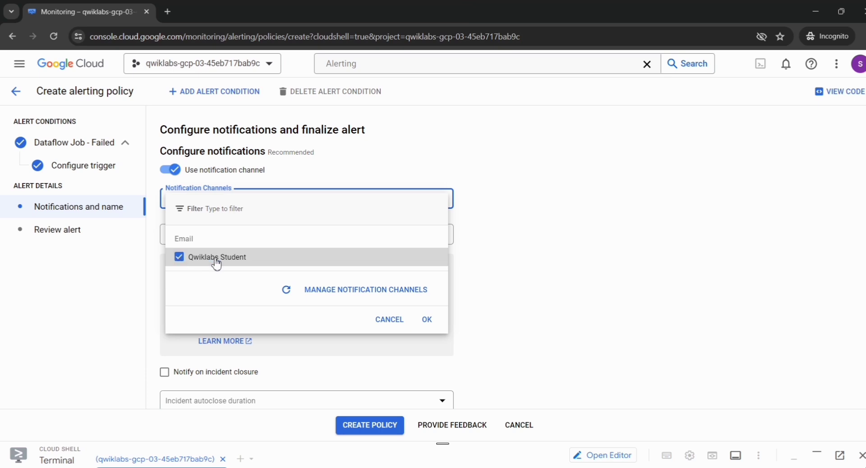
pyautogui.click(431, 326)
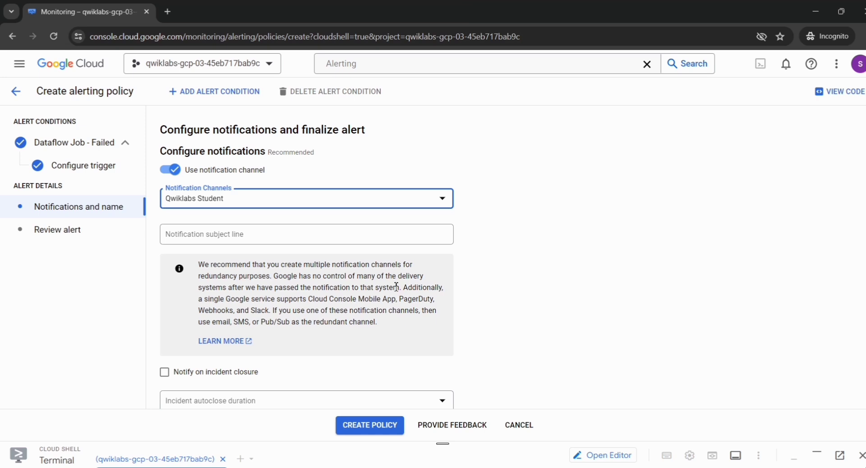
# Copy the alert name from the lab instructions and name the alerting policy Failed Dataflow Job
pyautogui.scroll(-2, 396, 287)
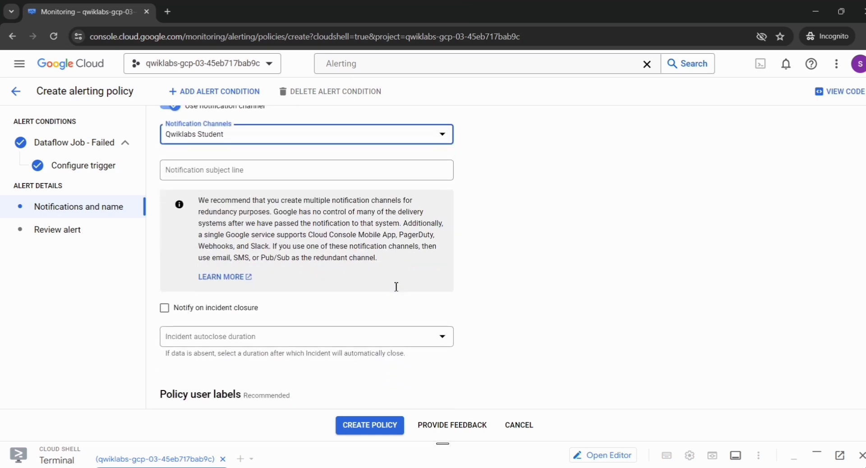
pyautogui.scroll(-10, 396, 287)
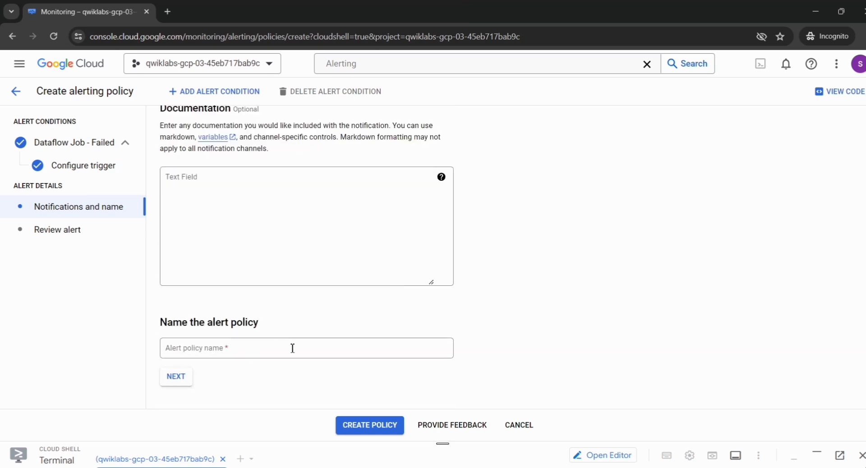
pyautogui.hotkey('alt', 'Tab')
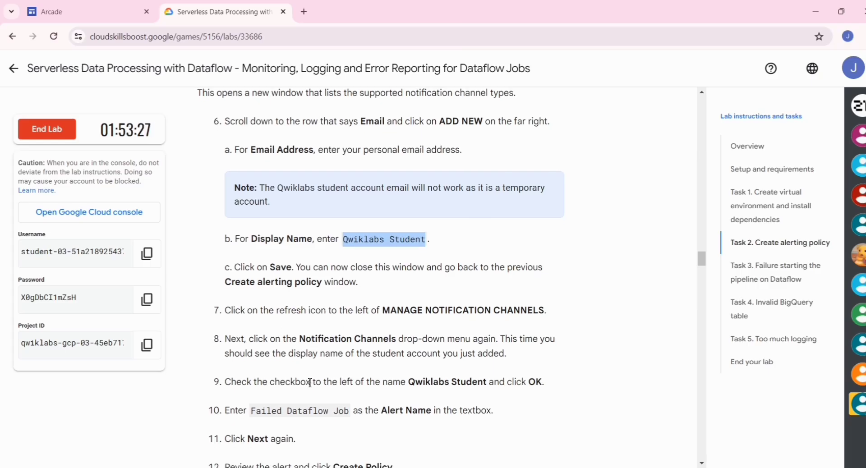
pyautogui.scroll(-1, 311, 383)
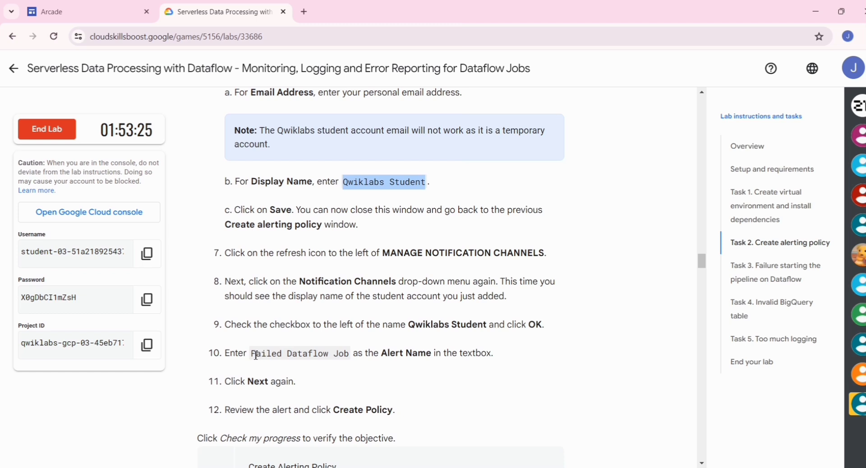
pyautogui.moveTo(251, 354); pyautogui.dragTo(353, 365)
pyautogui.hotkey('ctrl', 'c')
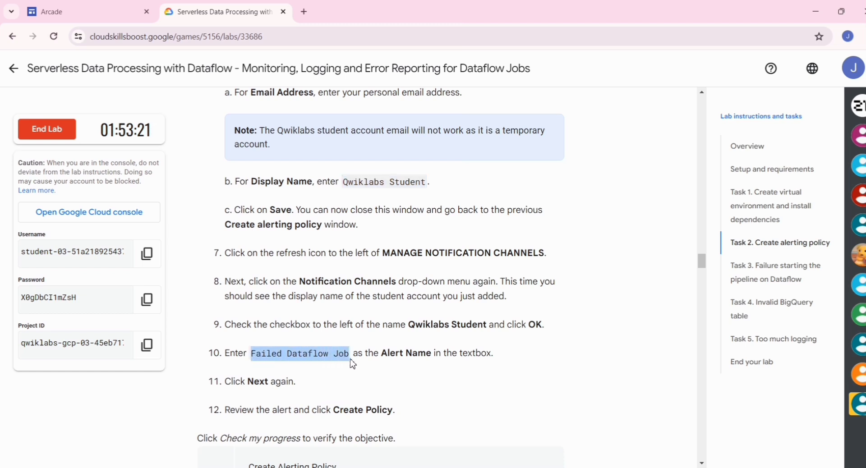
pyautogui.hotkey('alt', 'Tab')
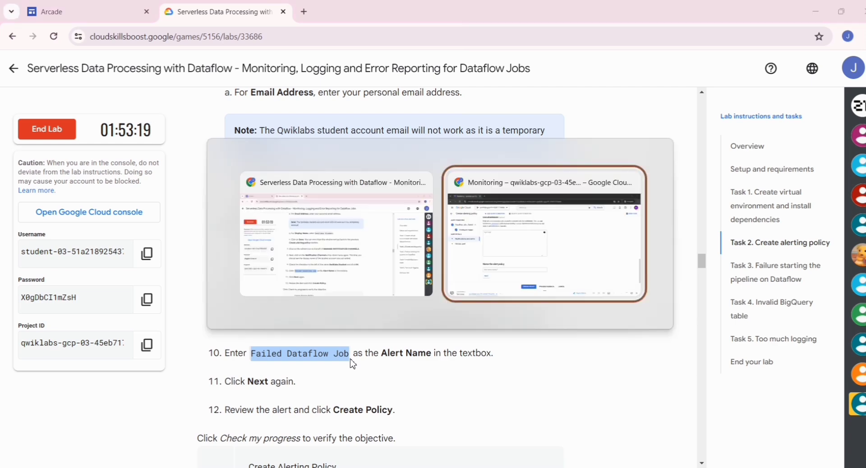
pyautogui.click(273, 349)
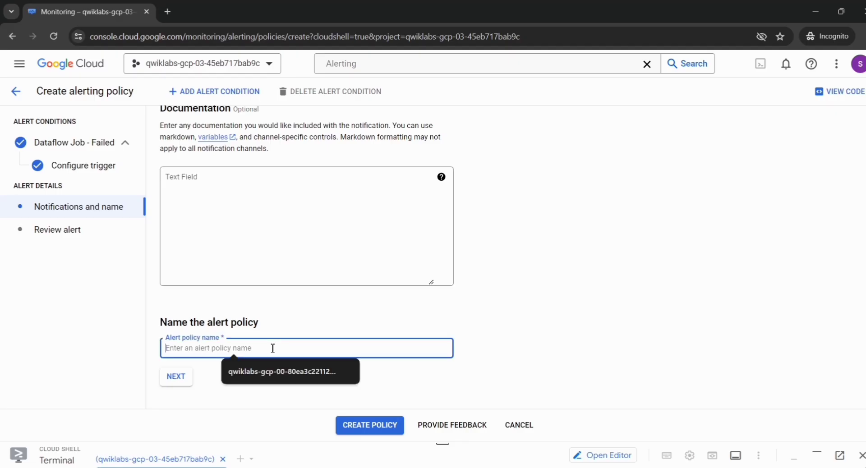
pyautogui.hotkey('ctrl', 'v')
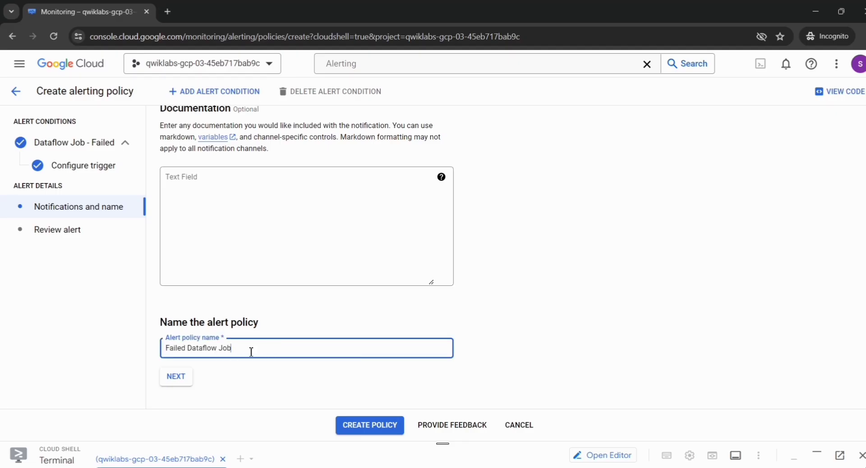
# Proceed to the alert review and create the Failed Dataflow Job policy
pyautogui.click(182, 385)
pyautogui.scroll(-4, 342, 407)
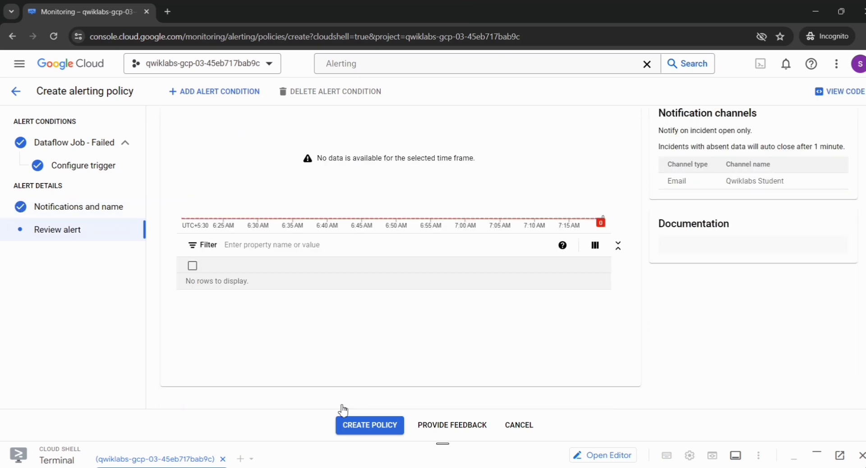
pyautogui.click(360, 434)
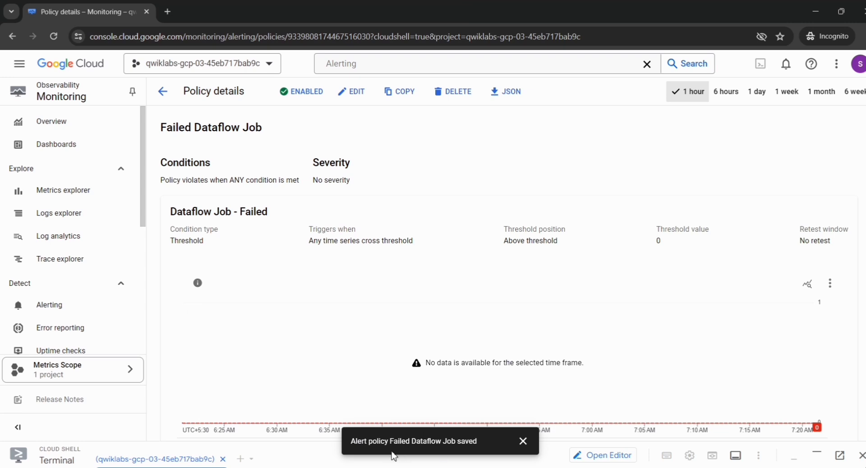
# Switch to the lab page and check the progress of the Create Alerting Policy objective
pyautogui.hotkey('alt', 'Tab')
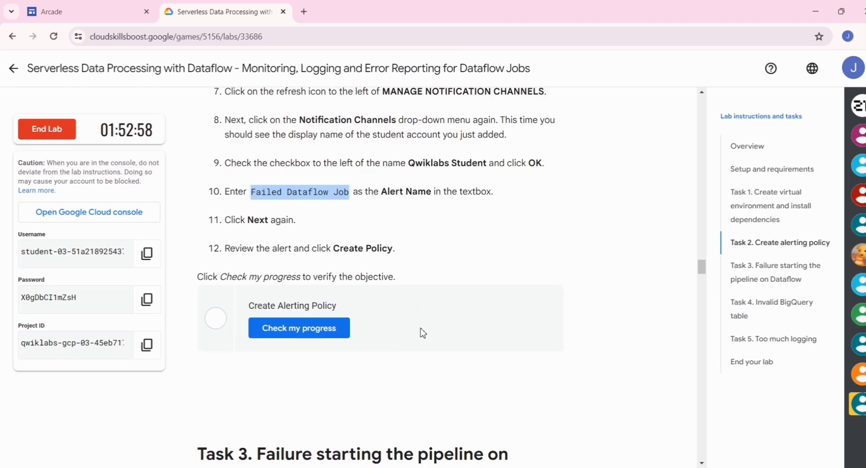
pyautogui.click(318, 329)
pyautogui.scroll(-2, 318, 328)
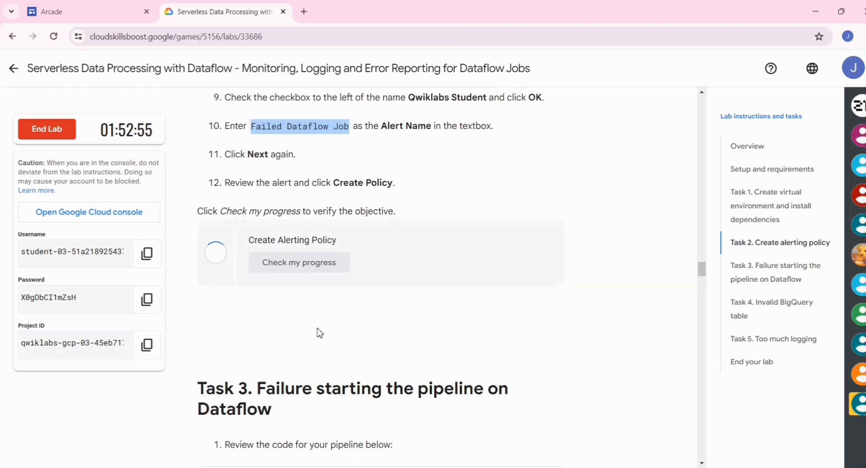
# Find the Cloud Shell instructions in Task 3 and copy the command vi my_pipeline.py
pyautogui.scroll(-10, 318, 329)
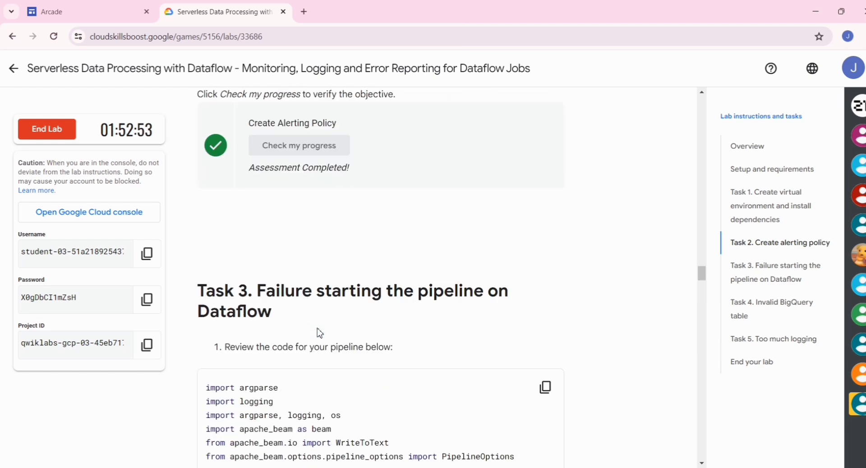
pyautogui.scroll(-14, 320, 329)
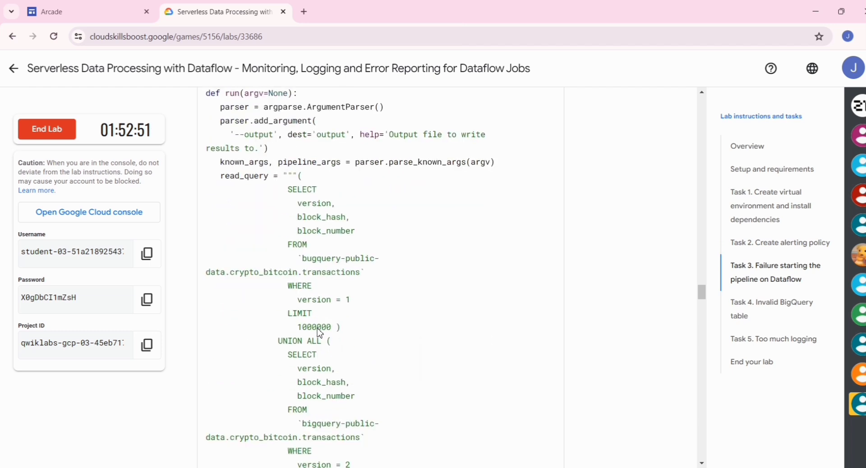
pyautogui.scroll(-1, 318, 329)
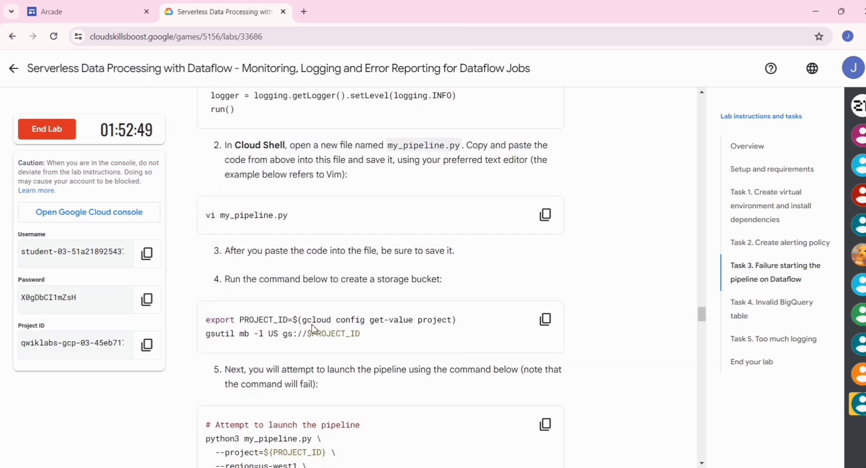
pyautogui.click(551, 228)
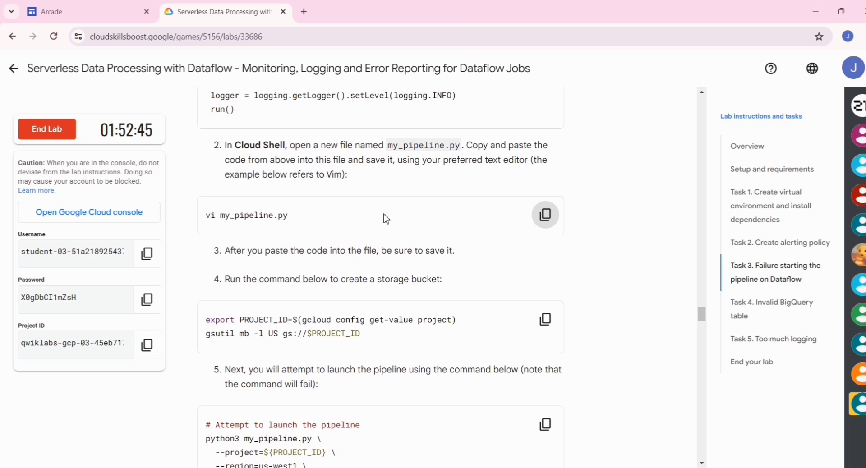
# Return to the Google Cloud console, dismiss the policy notification and enlarge the Cloud Shell terminal to nearly full height
pyautogui.hotkey('alt', 'Tab')
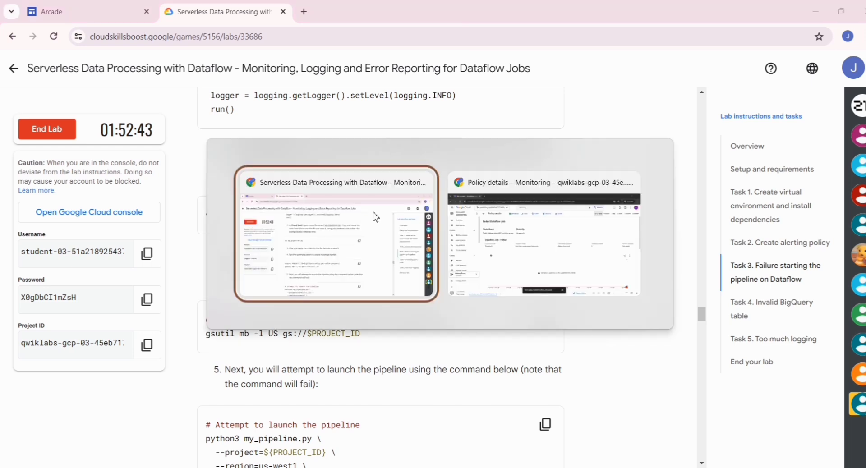
pyautogui.hotkey('alt', 'Tab')
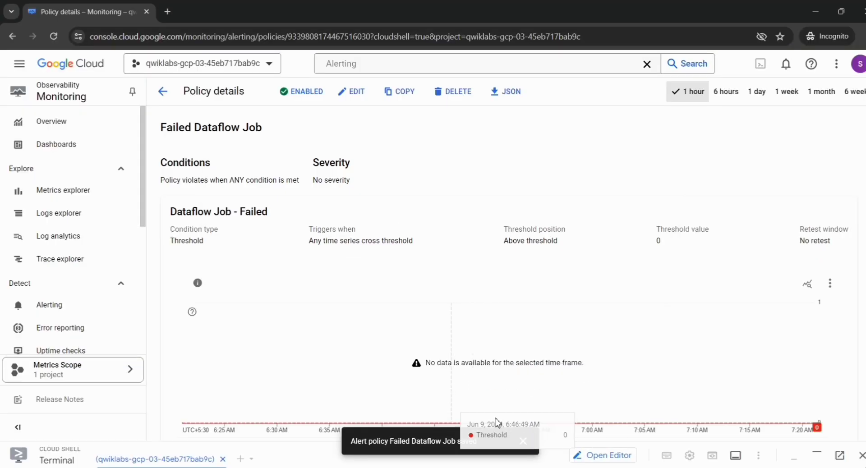
pyautogui.click(523, 441)
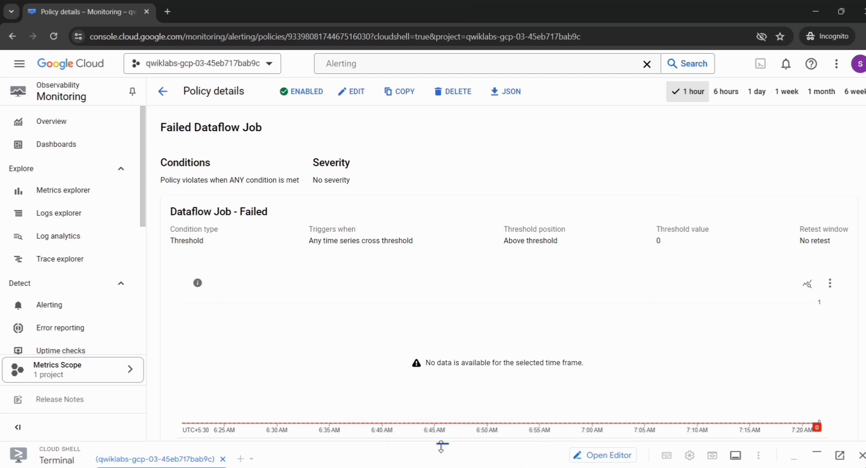
pyautogui.moveTo(442, 440); pyautogui.dragTo(412, 59)
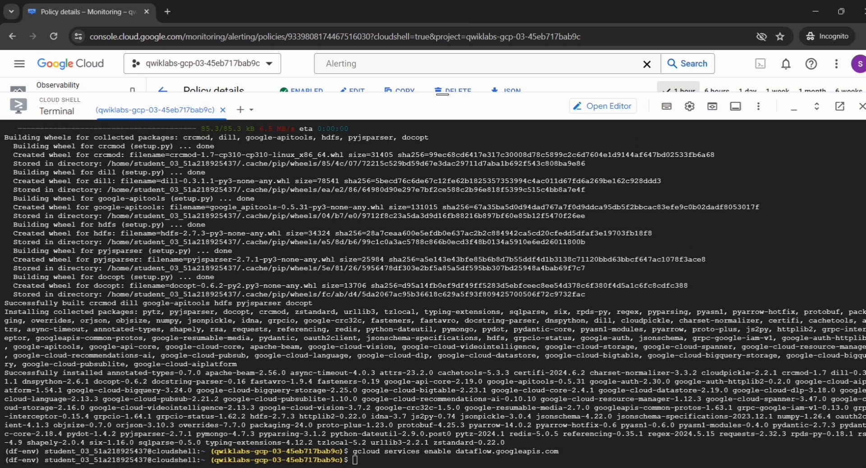
# Run nano vi my_pipeline.py in Cloud Shell to open the files for editing
pyautogui.click(373, 458)
pyautogui.write('nano')
pyautogui.hotkey('ctrl', 'v')
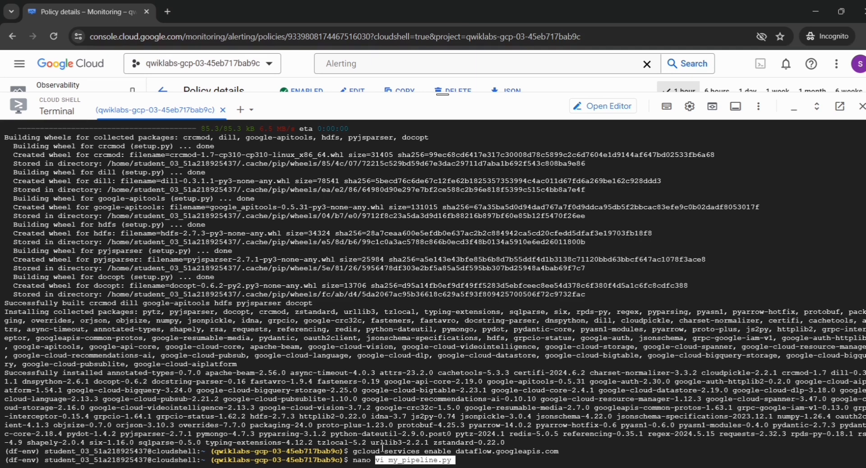
pyautogui.press('Return')
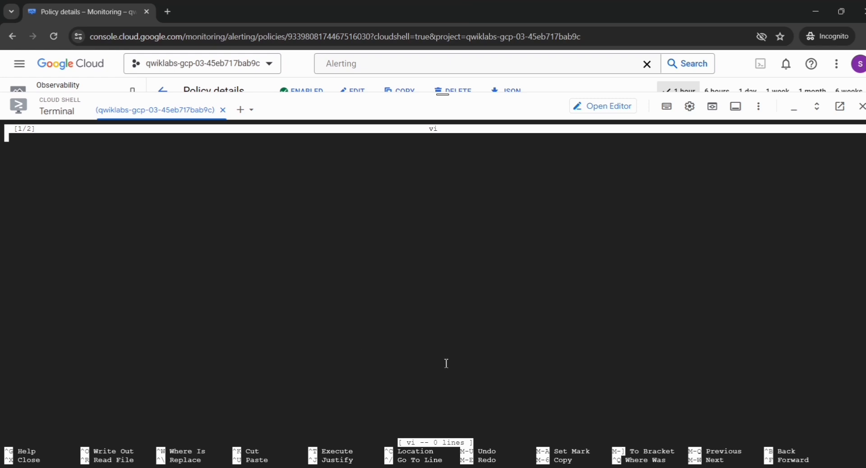
# Copy the Task 3 pipeline code from the lab instructions and paste it into the file open in nano
pyautogui.hotkey('alt', 'Tab')
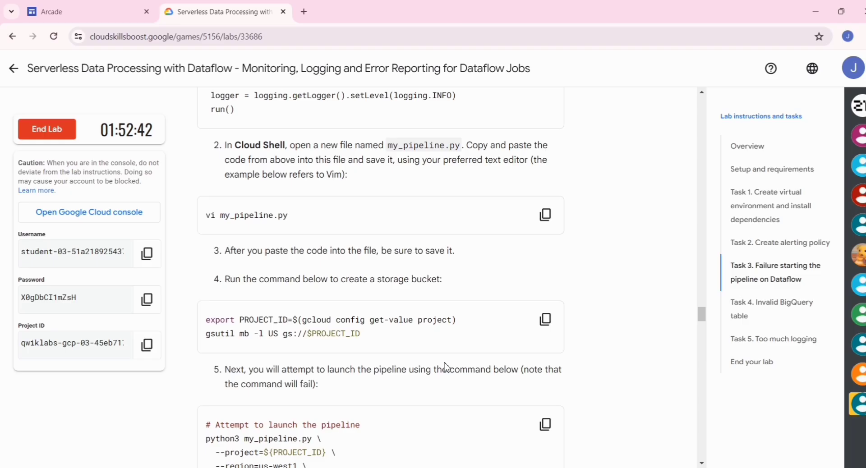
pyautogui.scroll(10, 447, 367)
pyautogui.scroll(9, 446, 367)
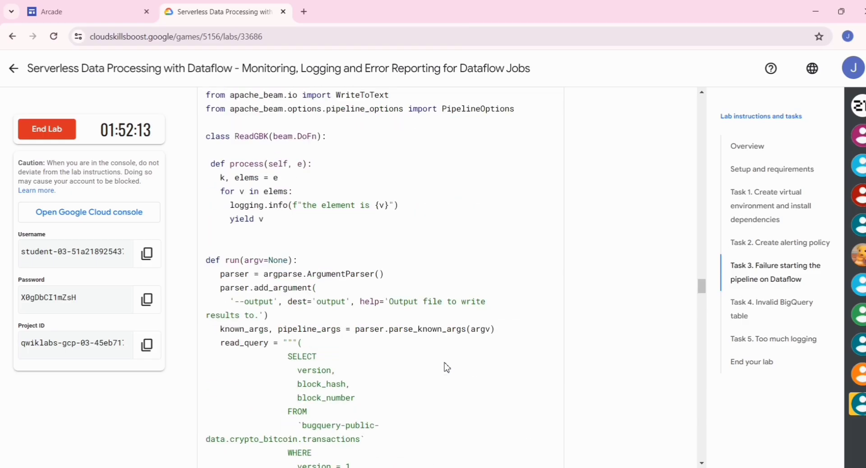
pyautogui.click(547, 247)
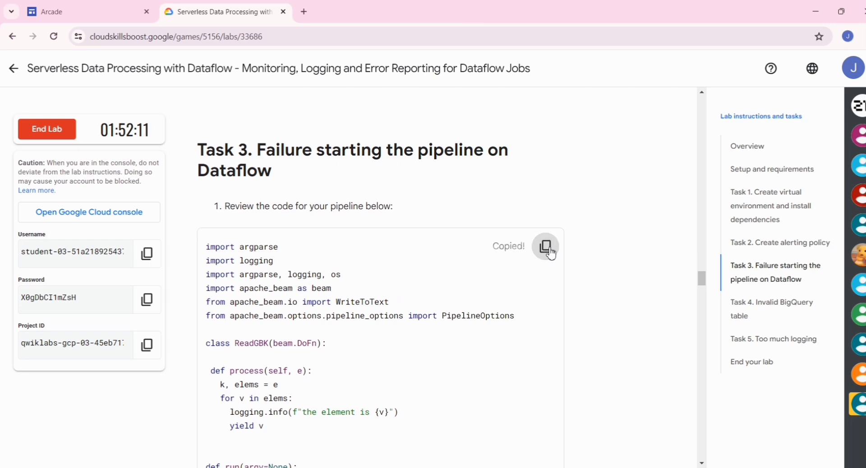
pyautogui.hotkey('alt', 'Tab')
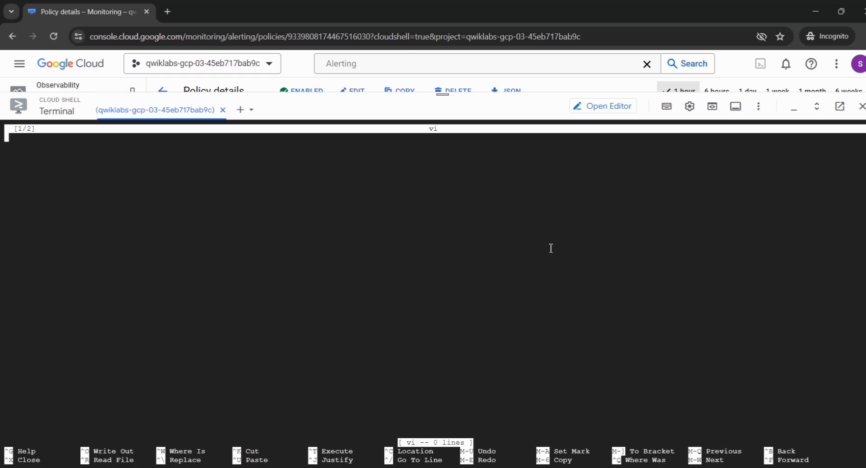
pyautogui.hotkey('ctrl', 'v')
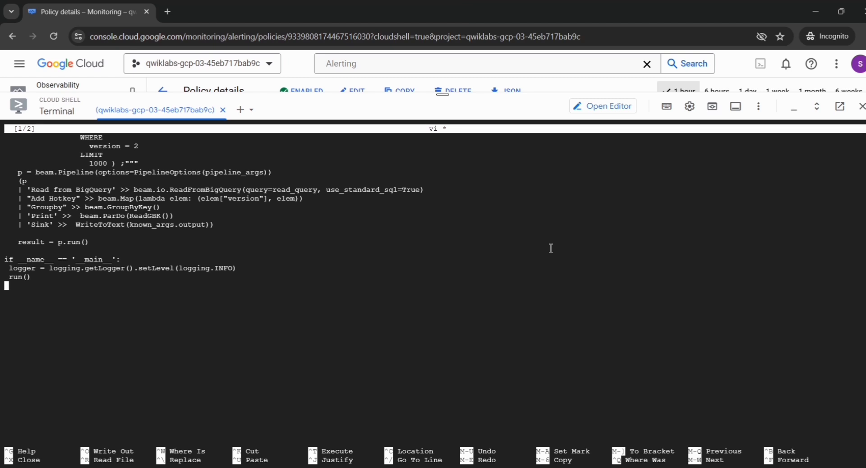
# Save the pasted code in the file vi, close the empty my_pipeline.py and switch back to the lab instructions
pyautogui.hotkey('ctrl', 'x')
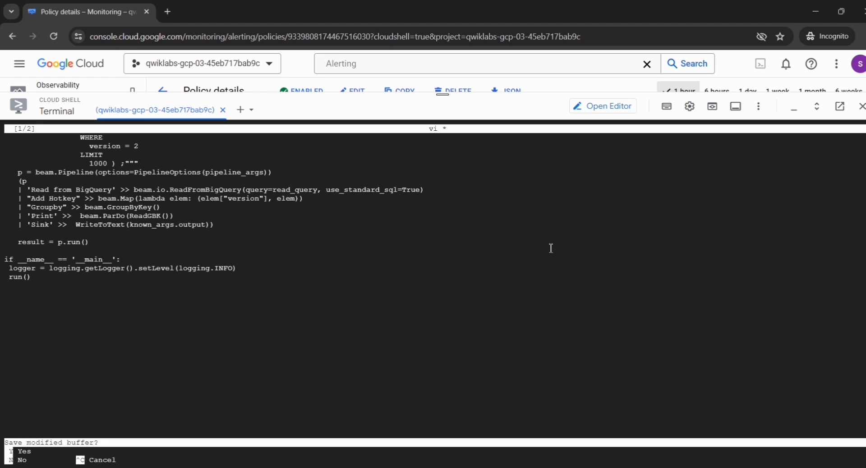
pyautogui.press('y')
pyautogui.press('Return')
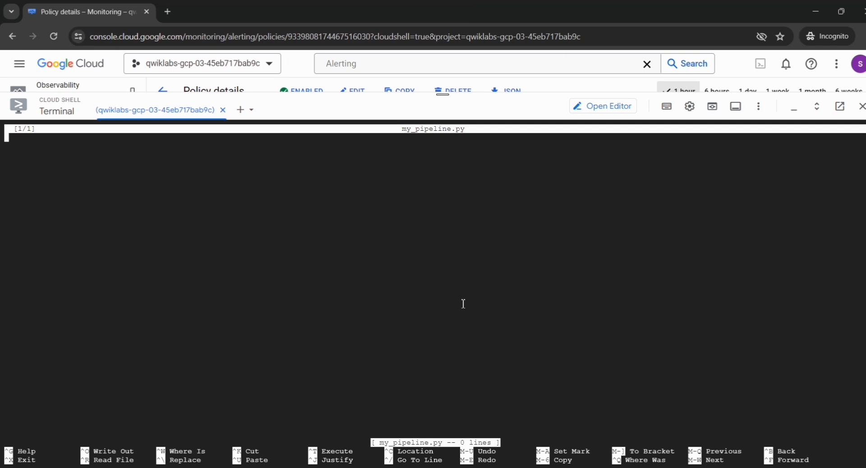
pyautogui.hotkey('ctrl', 'x')
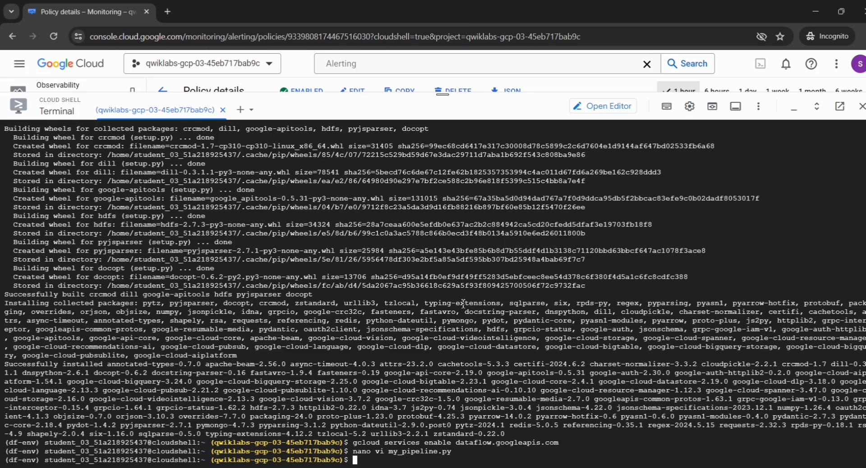
pyautogui.hotkey('alt', 'Tab')
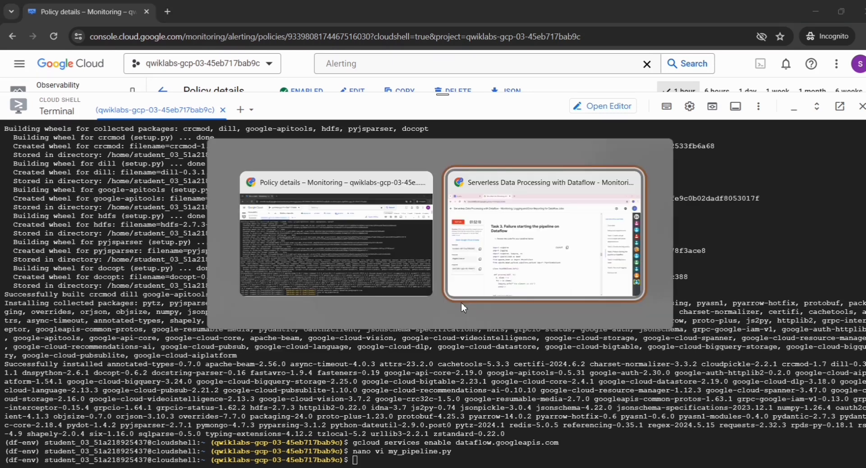
# Copy the Task 3 storage bucket commands from the lab instructions and run them in Cloud Shell
pyautogui.scroll(-10, 462, 308)
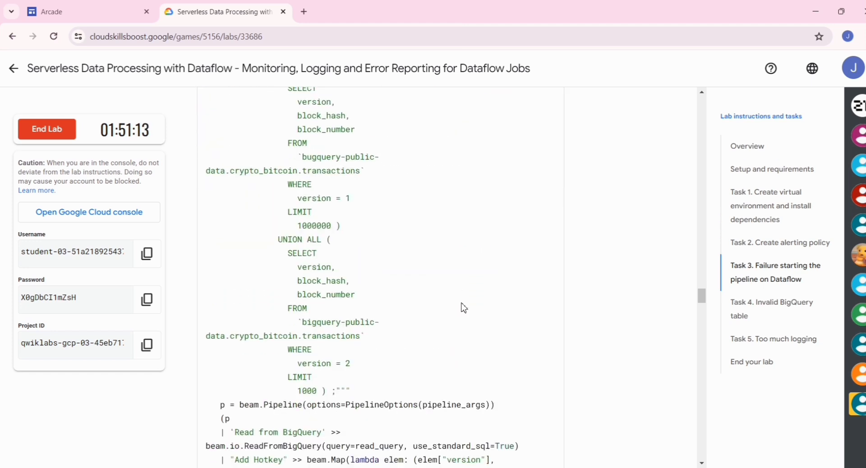
pyautogui.scroll(-10, 464, 308)
pyautogui.scroll(1, 510, 235)
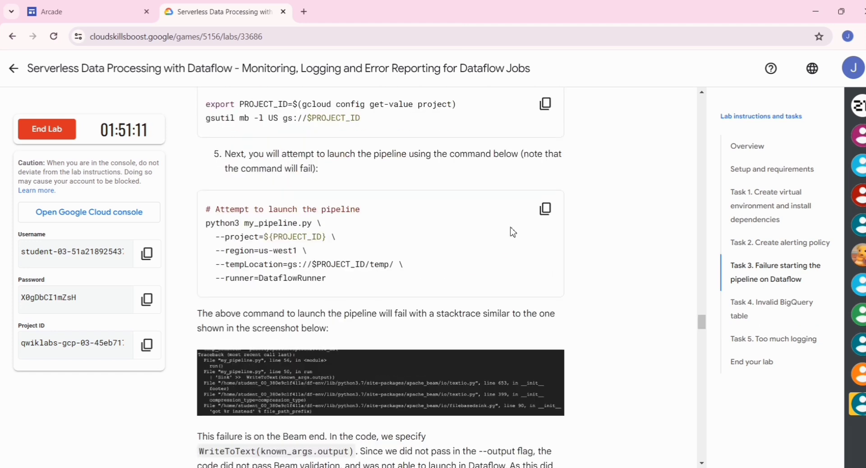
pyautogui.scroll(1, 542, 176)
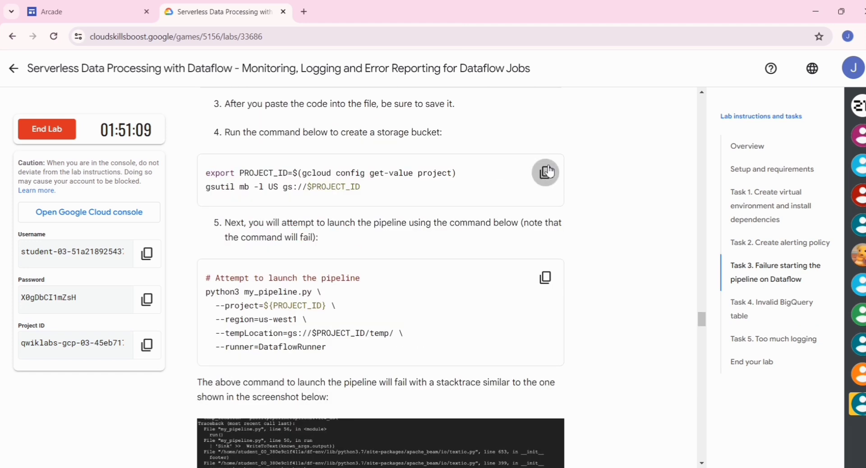
pyautogui.click(547, 172)
pyautogui.hotkey('alt', 'Tab')
pyautogui.hotkey('ctrl', 'v')
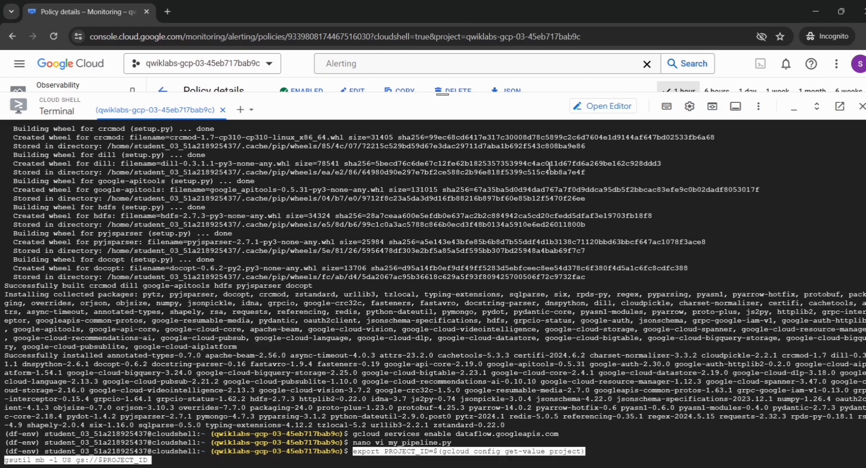
pyautogui.press('Return')
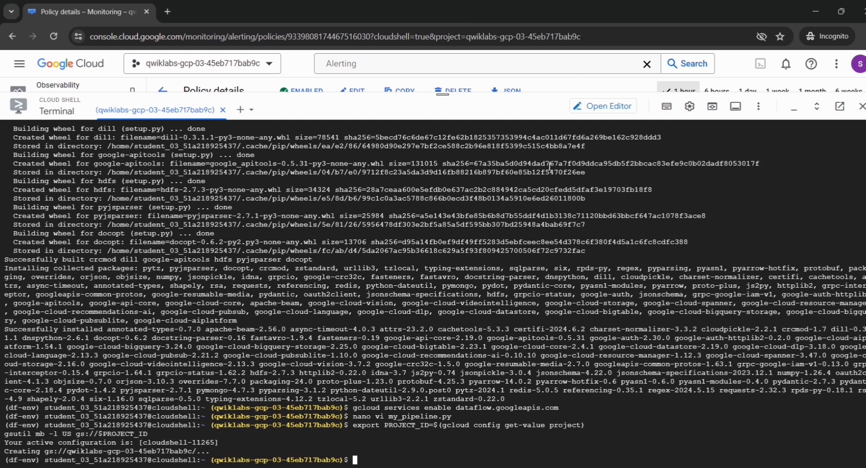
# Copy the pipeline launch command for region us-west1 with DataflowRunner from the lab instructions and run it in Cloud Shell
pyautogui.hotkey('alt', 'Tab')
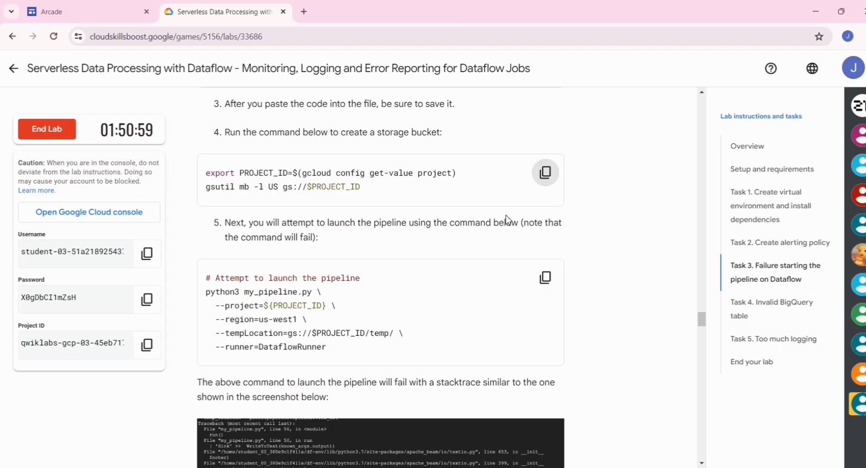
pyautogui.scroll(-2, 514, 223)
pyautogui.click(543, 232)
pyautogui.hotkey('alt', 'Tab')
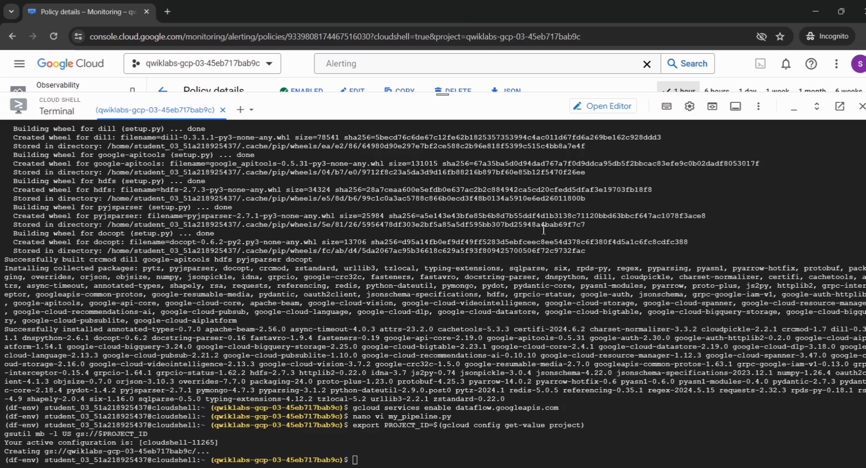
pyautogui.hotkey('ctrl', 'v')
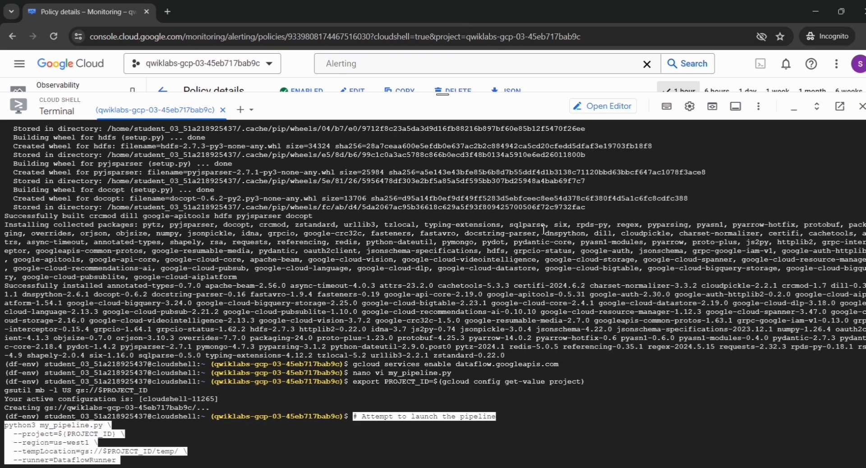
pyautogui.press('Return')
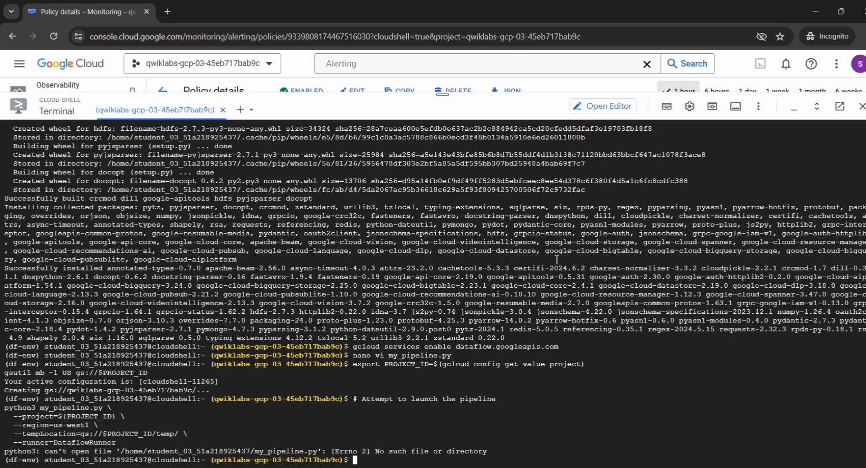
# Compare the launch failure described in the lab instructions with the error output in Cloud Shell
pyautogui.hotkey('alt', 'Tab')
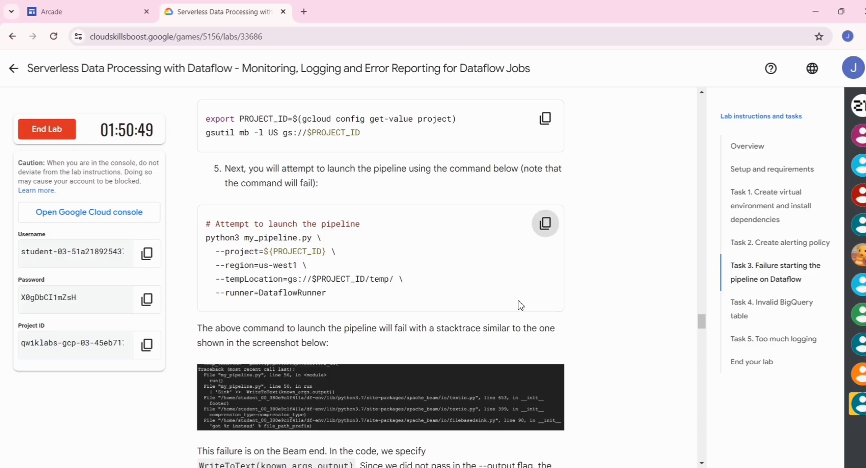
pyautogui.scroll(-5, 496, 311)
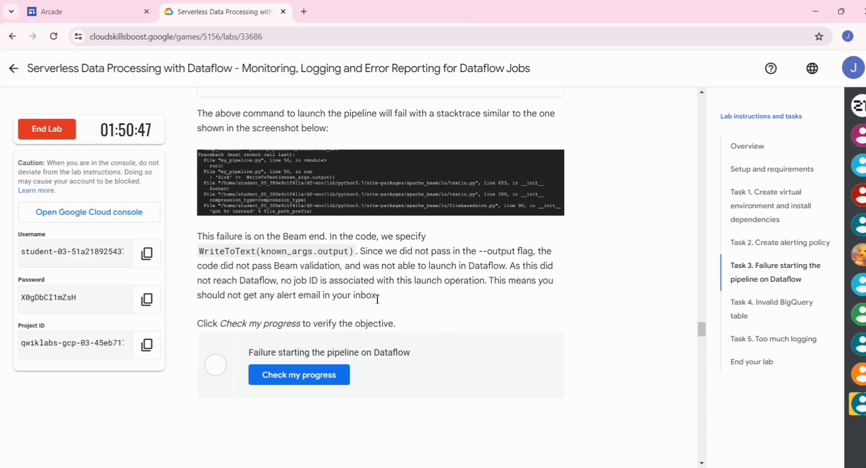
pyautogui.scroll(1, 378, 299)
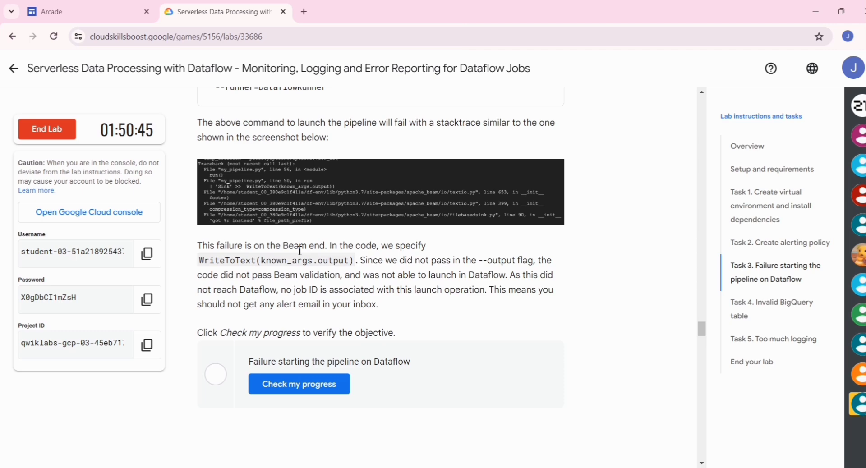
pyautogui.scroll(3, 299, 251)
pyautogui.scroll(-3, 300, 251)
pyautogui.hotkey('alt', 'Tab')
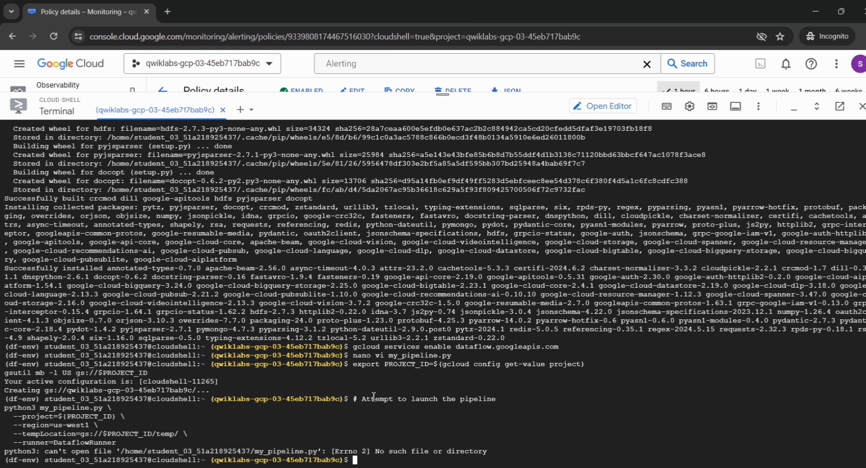
pyautogui.hotkey('alt', 'Tab')
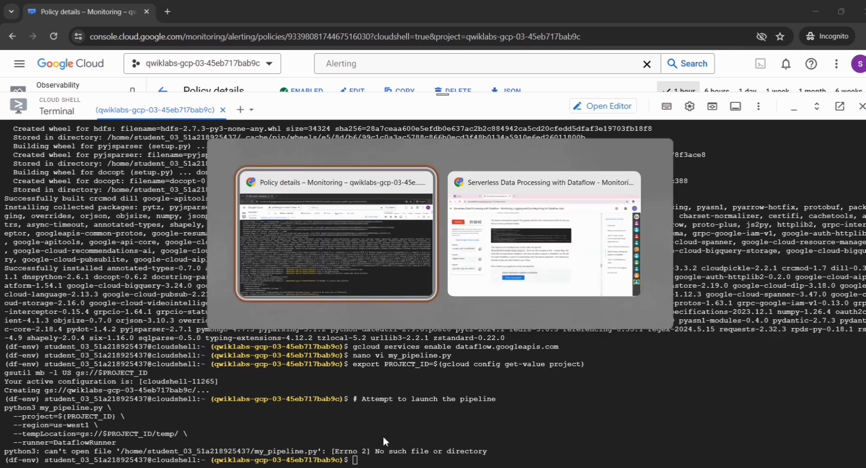
# Copy the vi my_pipeline.py command from the lab, run nano vi my_pipeline.py in Cloud Shell and close both files unchanged
pyautogui.scroll(10, 423, 228)
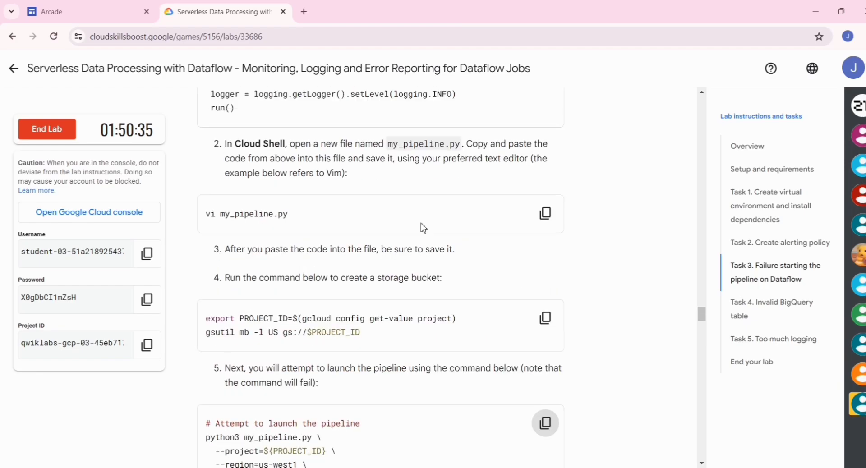
pyautogui.scroll(1, 424, 228)
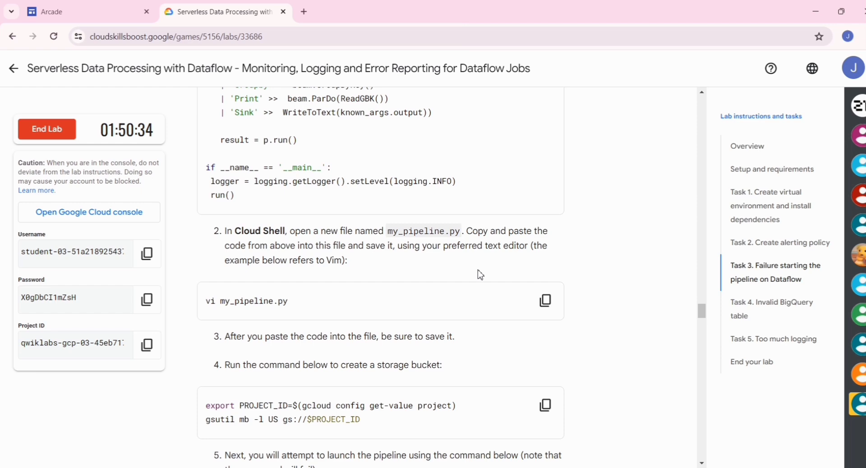
pyautogui.click(545, 300)
pyautogui.hotkey('alt', 'Tab')
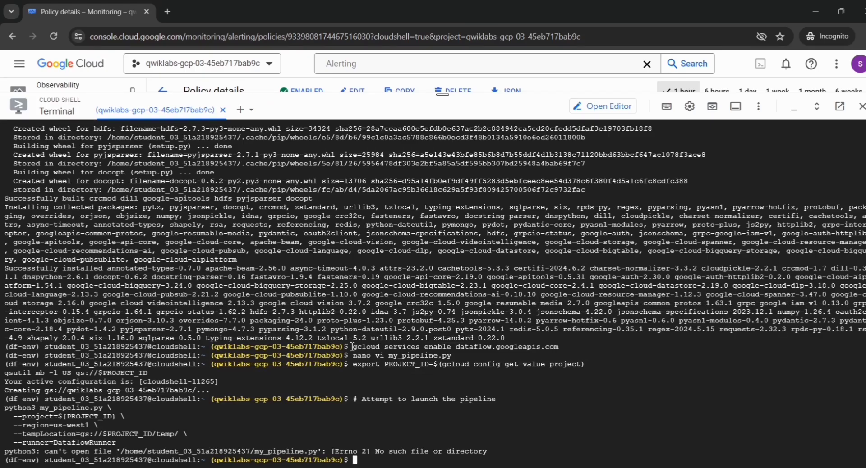
pyautogui.write('nano')
pyautogui.hotkey('ctrl', 'v')
pyautogui.press('Return')
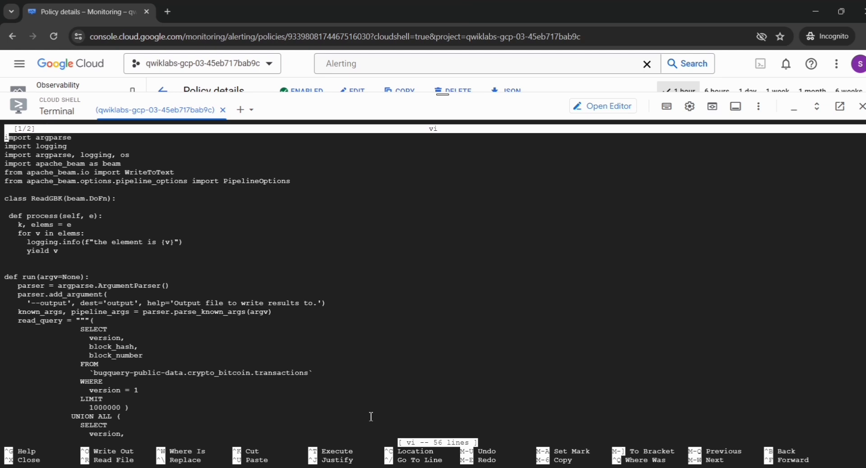
pyautogui.hotkey('ctrl', 'x')
pyautogui.hotkey('ctrl', 'x')
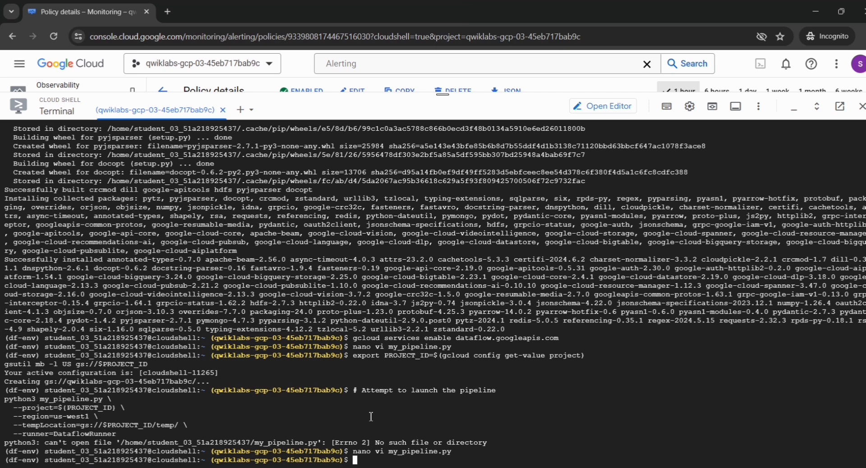
# Reopen both files in nano, close vi and save my_pipeline.py with the letter y followed by blank lines
pyautogui.press('Up')
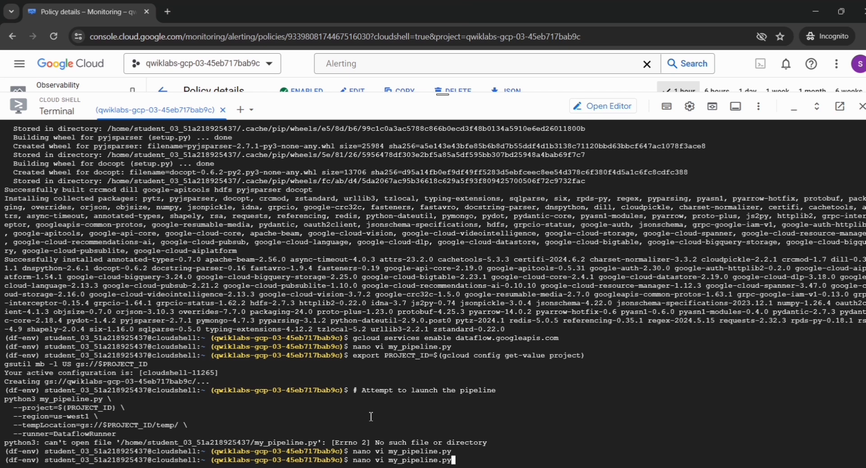
pyautogui.press('Return')
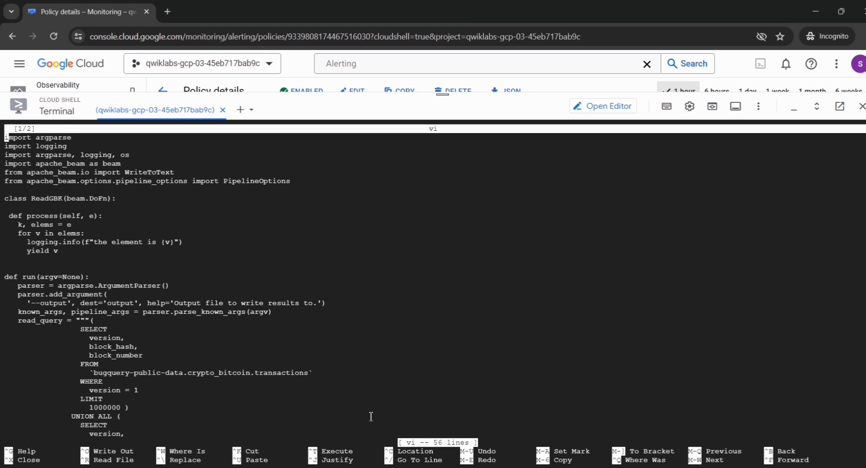
pyautogui.hotkey('ctrl', 'x')
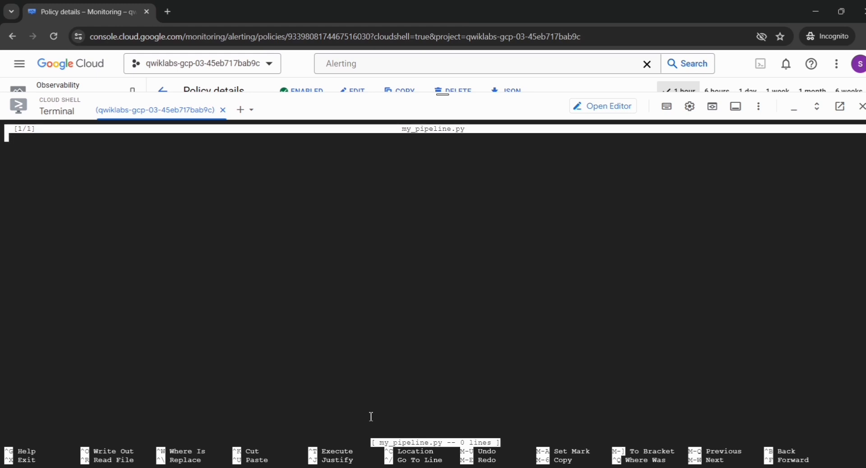
pyautogui.write('y')
pyautogui.press('Return')
pyautogui.press('Return')
pyautogui.hotkey('ctrl', 'x')
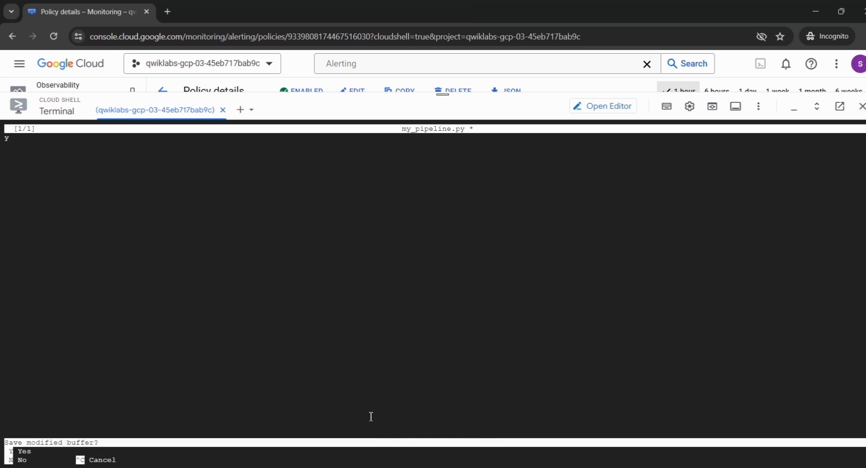
pyautogui.press('y')
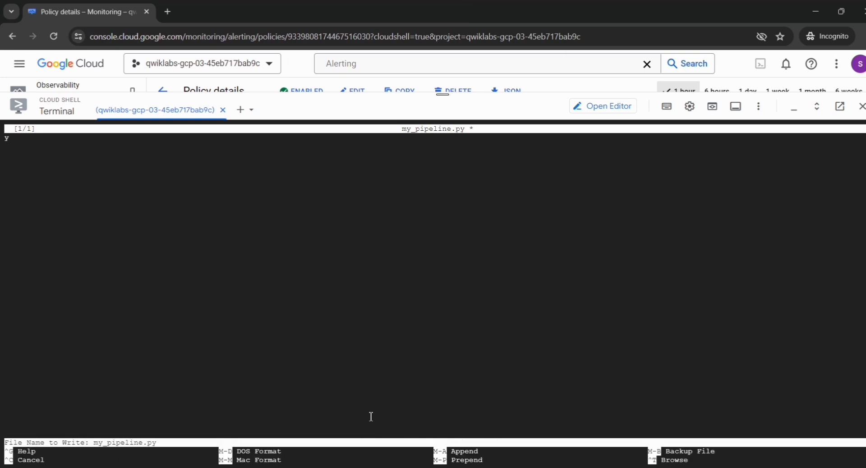
pyautogui.press('Return')
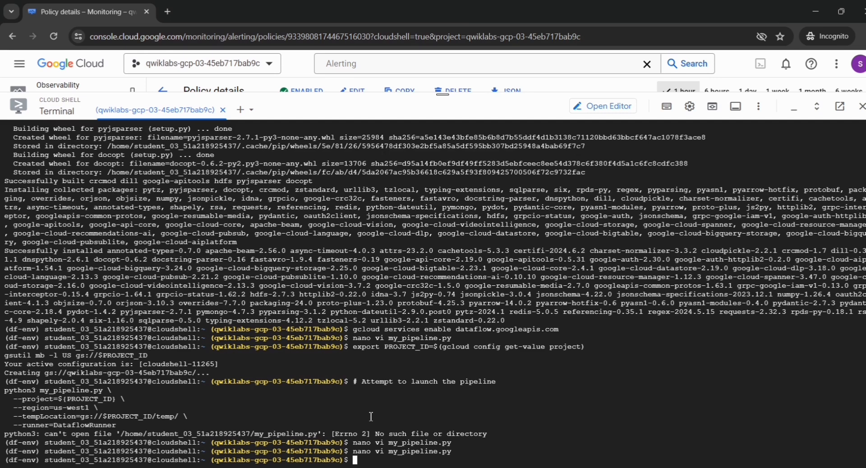
# Rerun nano vi my_pipeline.py, rework the y and blank lines in my_pipeline.py, and save and close it
pyautogui.press('Up')
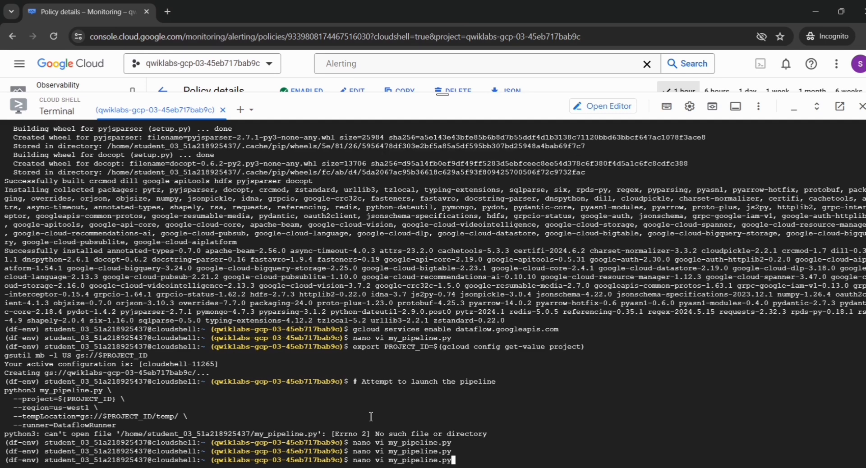
pyautogui.press('Return')
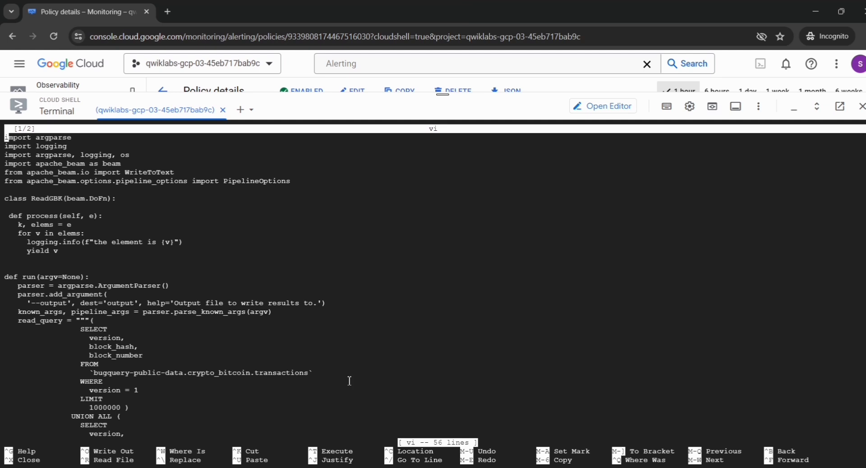
pyautogui.hotkey('ctrl', 'x')
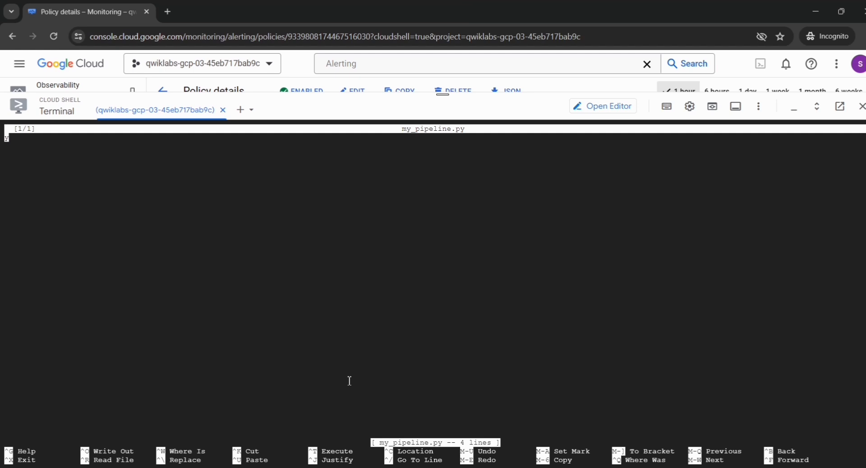
pyautogui.write('y')
pyautogui.press('Return')
pyautogui.press('Return')
pyautogui.press('BackSpace')
pyautogui.press('BackSpace')
pyautogui.press('Right')
pyautogui.press('Left')
pyautogui.press('Delete')
pyautogui.press('Return')
pyautogui.press('Return')
pyautogui.press('BackSpace')
pyautogui.press('BackSpace')
pyautogui.press('BackSpace')
pyautogui.write('y')
pyautogui.press('Return')
pyautogui.hotkey('ctrl', 's')
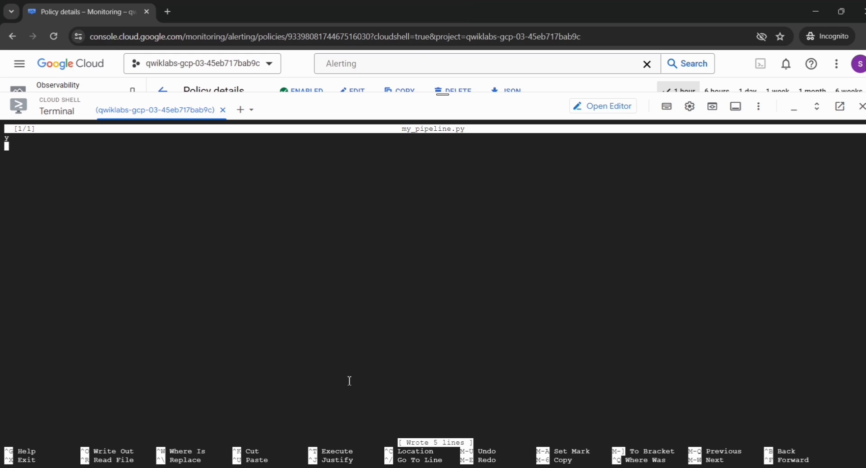
pyautogui.hotkey('ctrl', 'x')
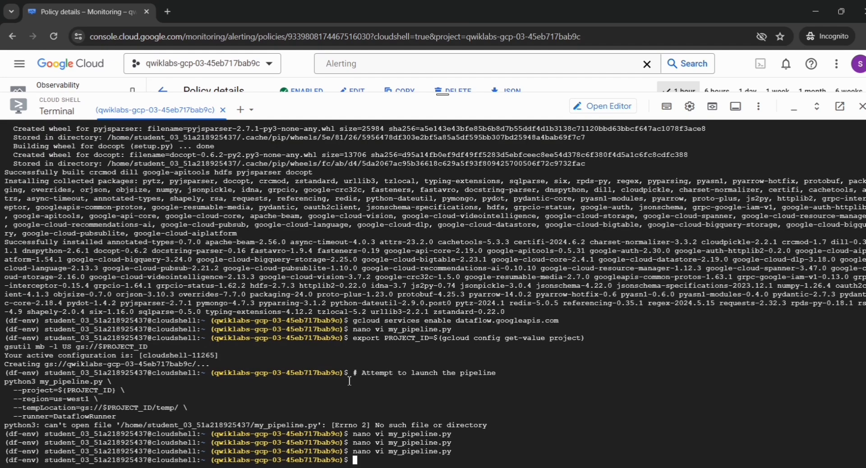
# Reopen both files, save the pipeline code in the file vi again and insert a blank first line in my_pipeline.py
pyautogui.press('Up')
pyautogui.press('Return')
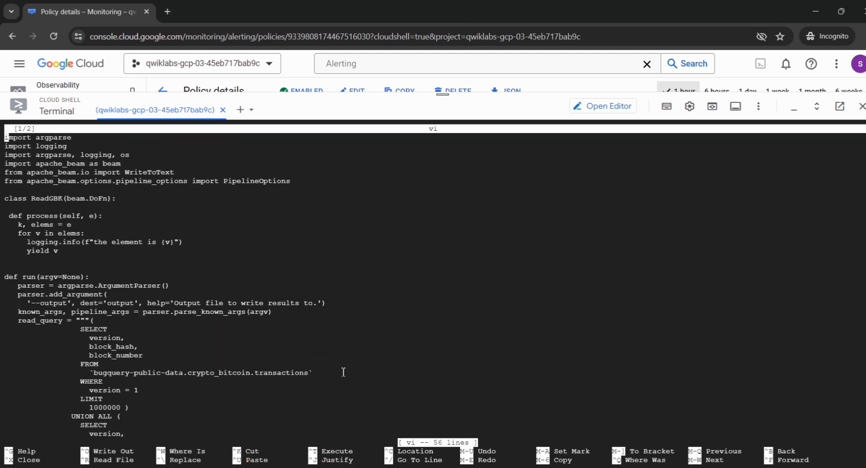
pyautogui.hotkey('ctrl', 'o')
pyautogui.press('Return')
pyautogui.write('y')
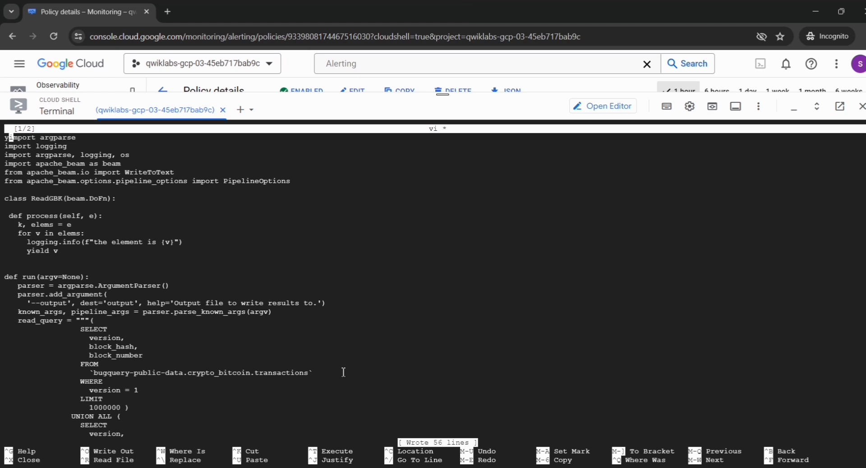
pyautogui.press('BackSpace')
pyautogui.hotkey('ctrl', 'x')
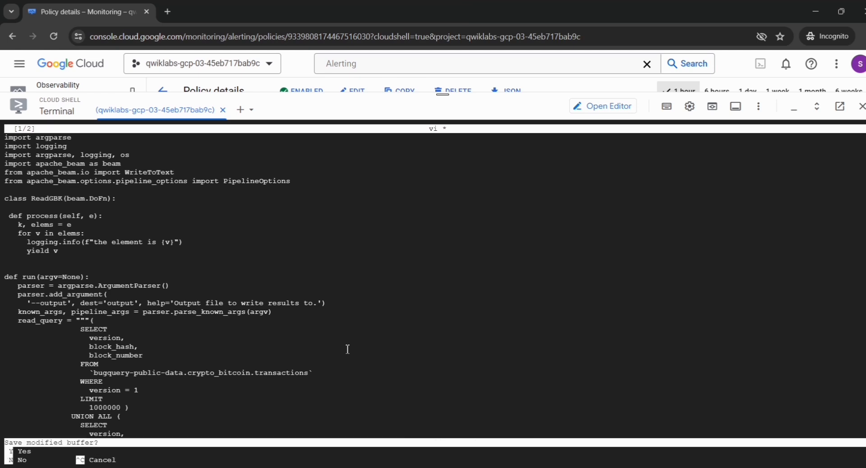
pyautogui.press('y')
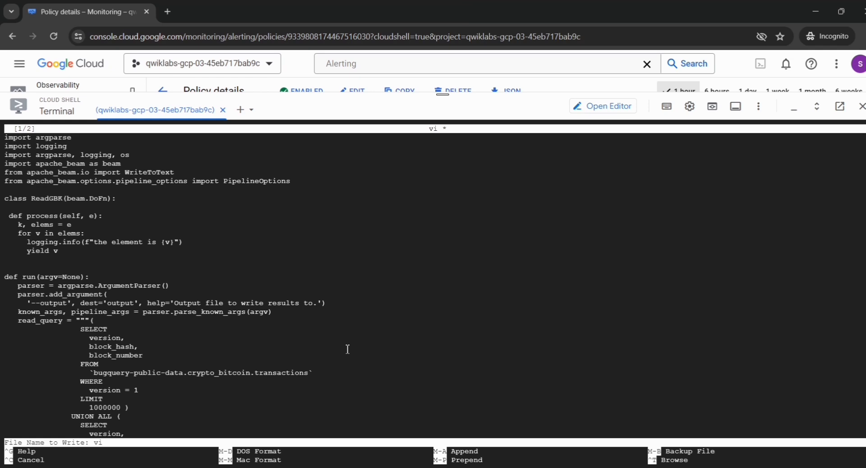
pyautogui.press('Return')
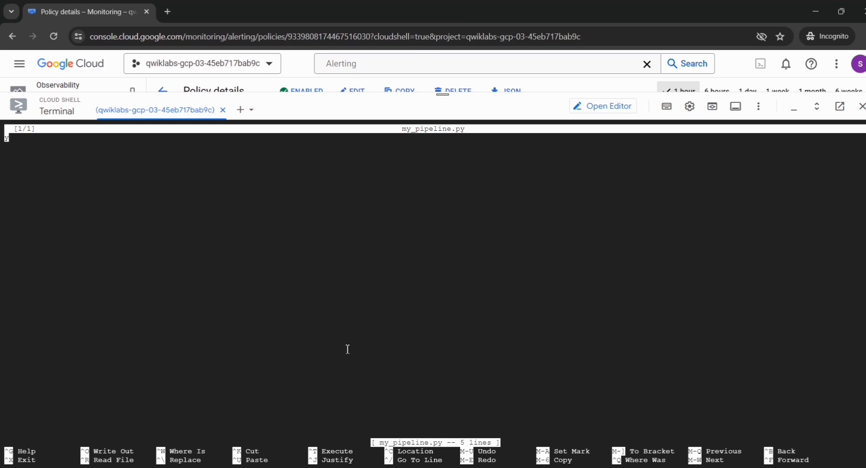
pyautogui.press('Return')
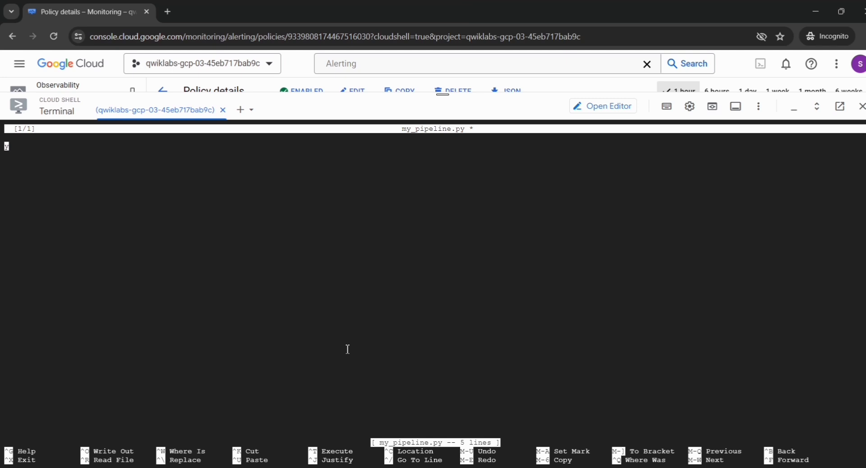